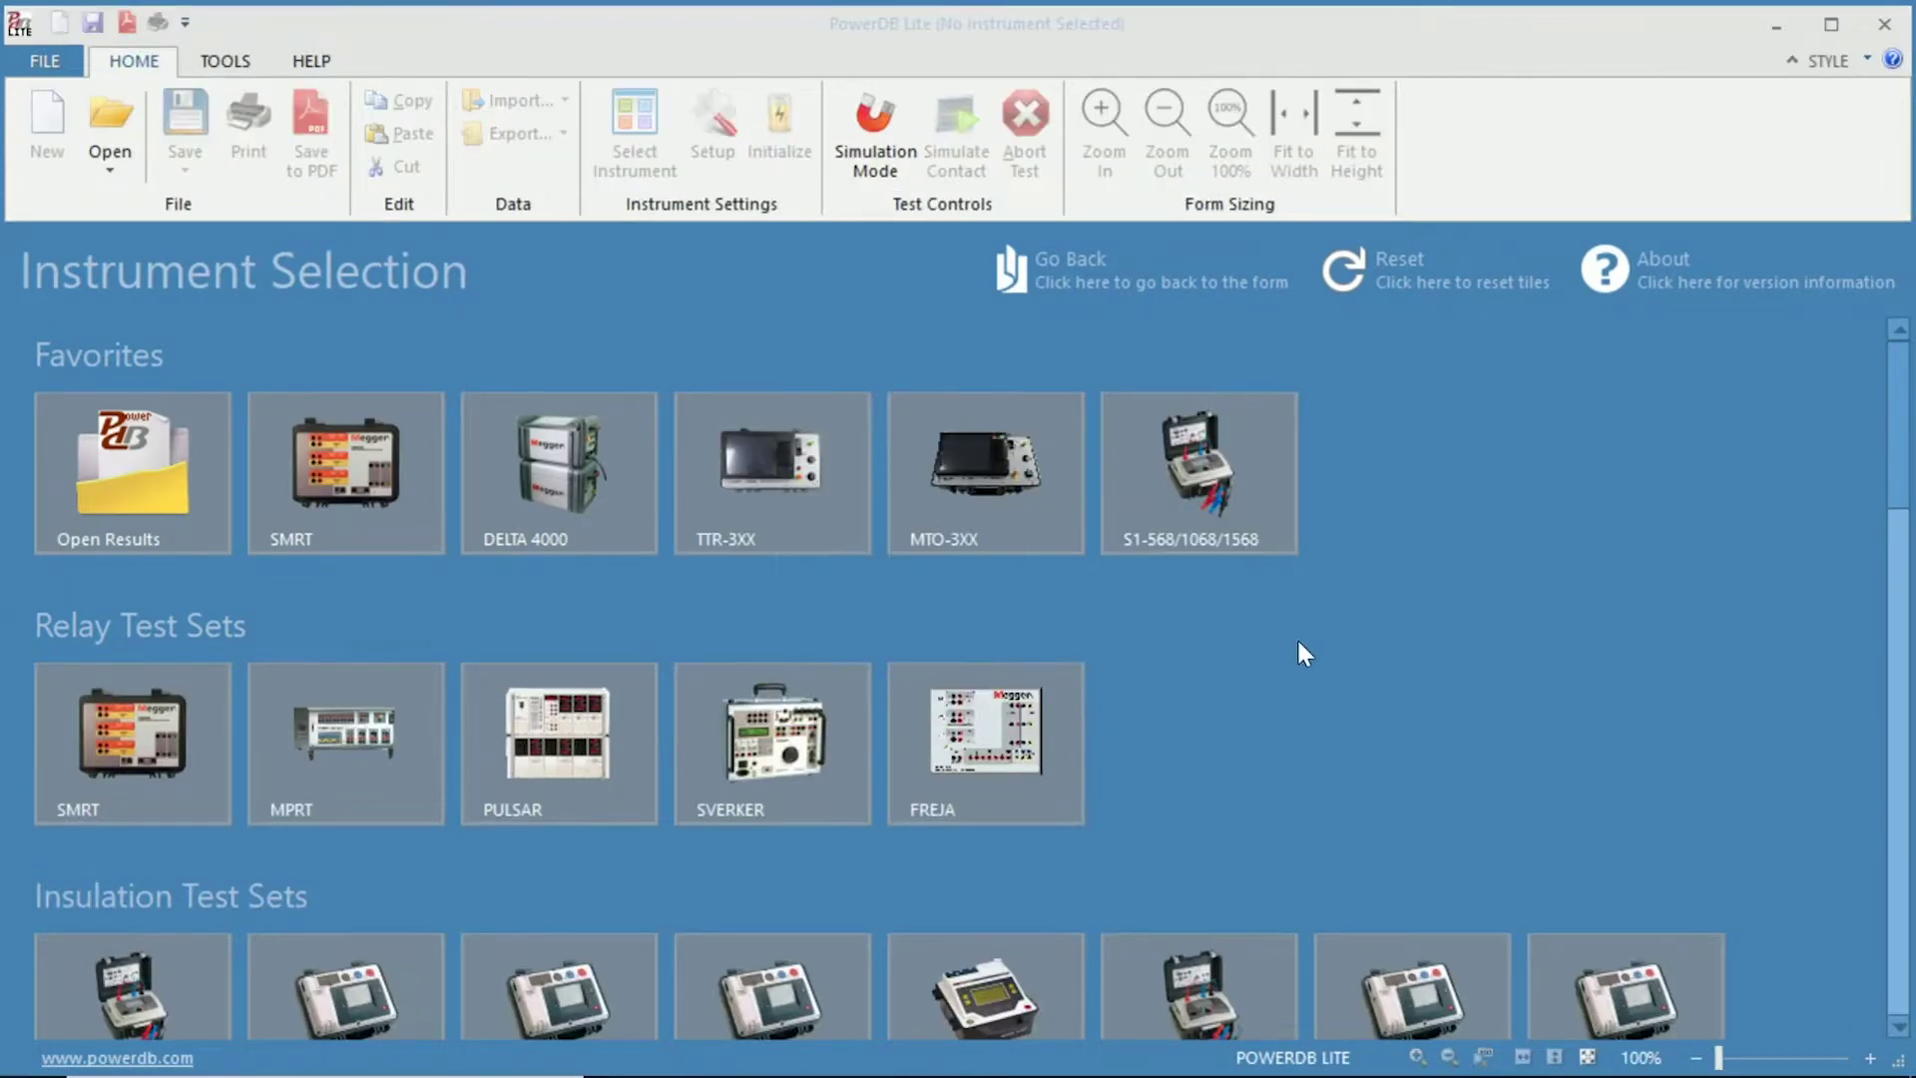
Step: Scroll the Instrument Selection screen to view the Favorites, Relay and Insulation test set tiles
scroll(1296, 637, down, 2)
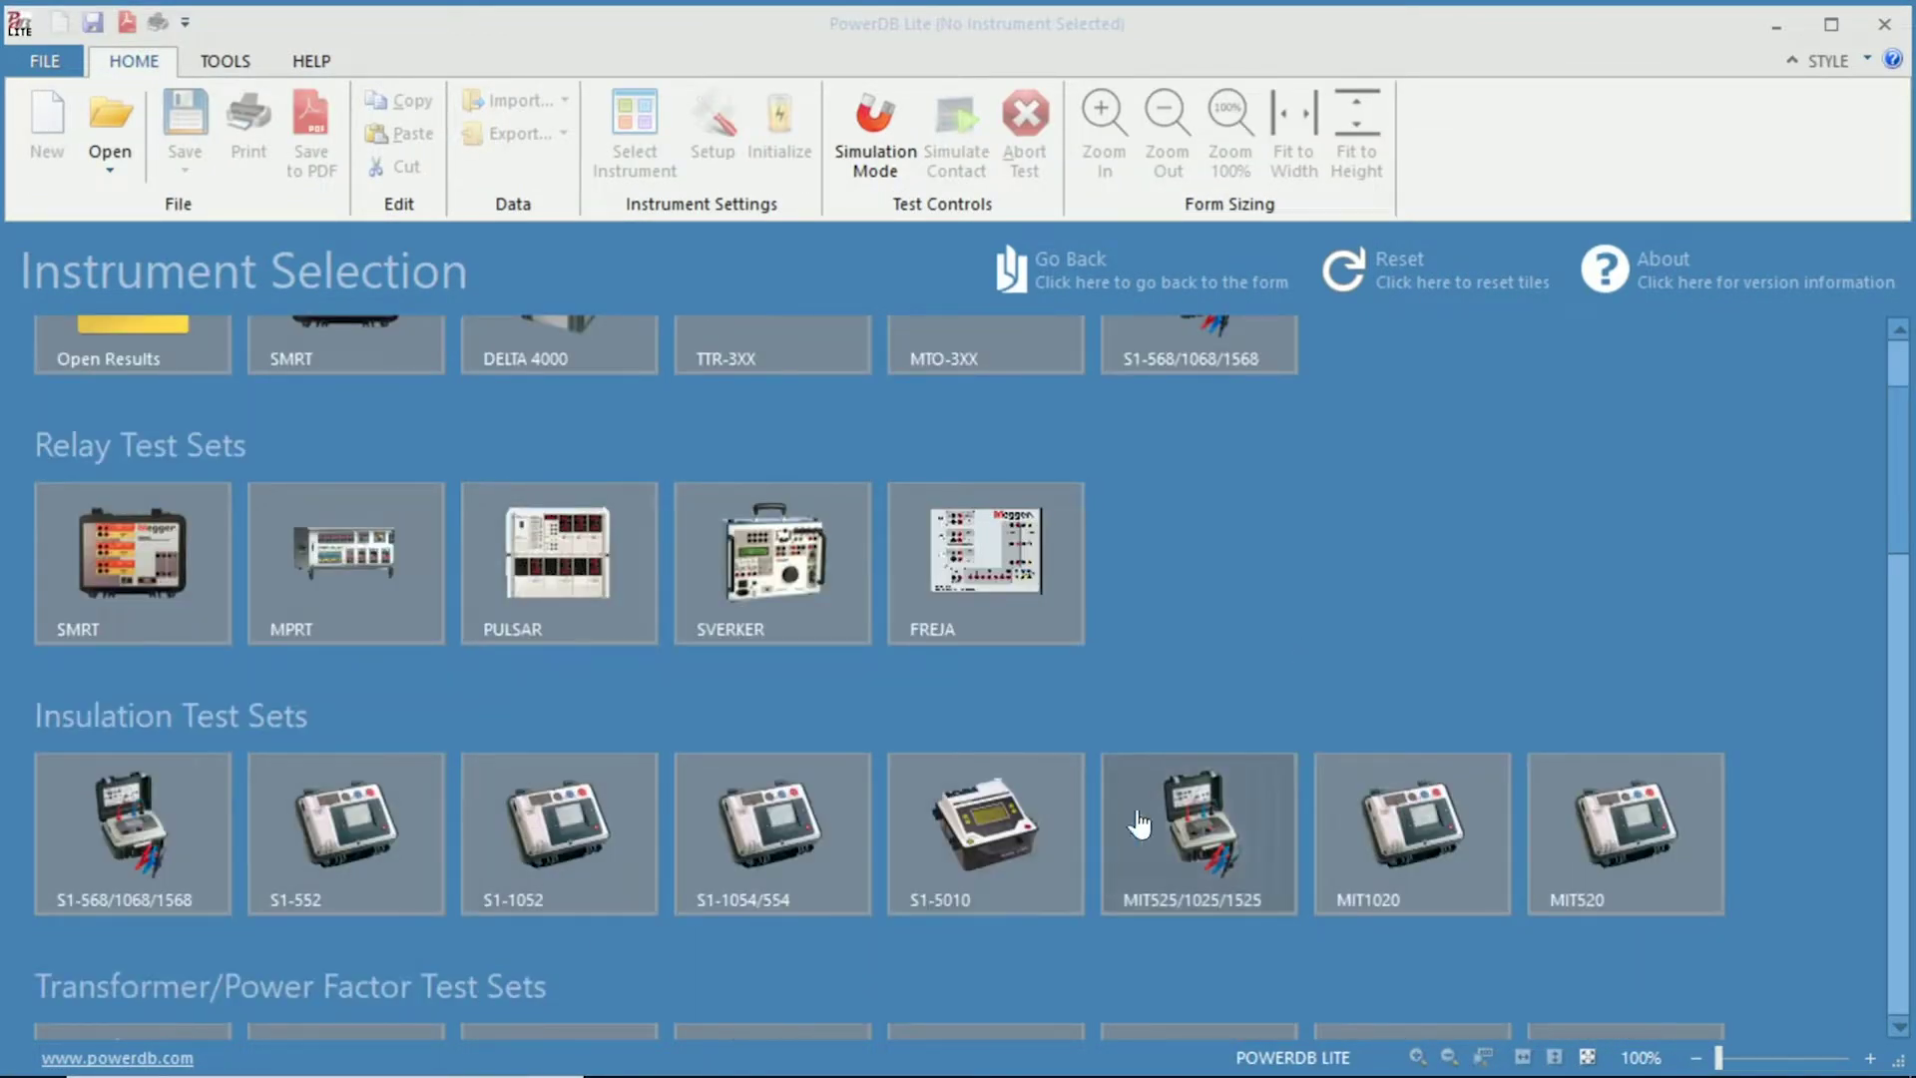
Step: Pick the DELTA 4000 test set and open the PF TWO-WINDING TRANSFORMERS - 93500 form
scroll(1203, 728, up, 2)
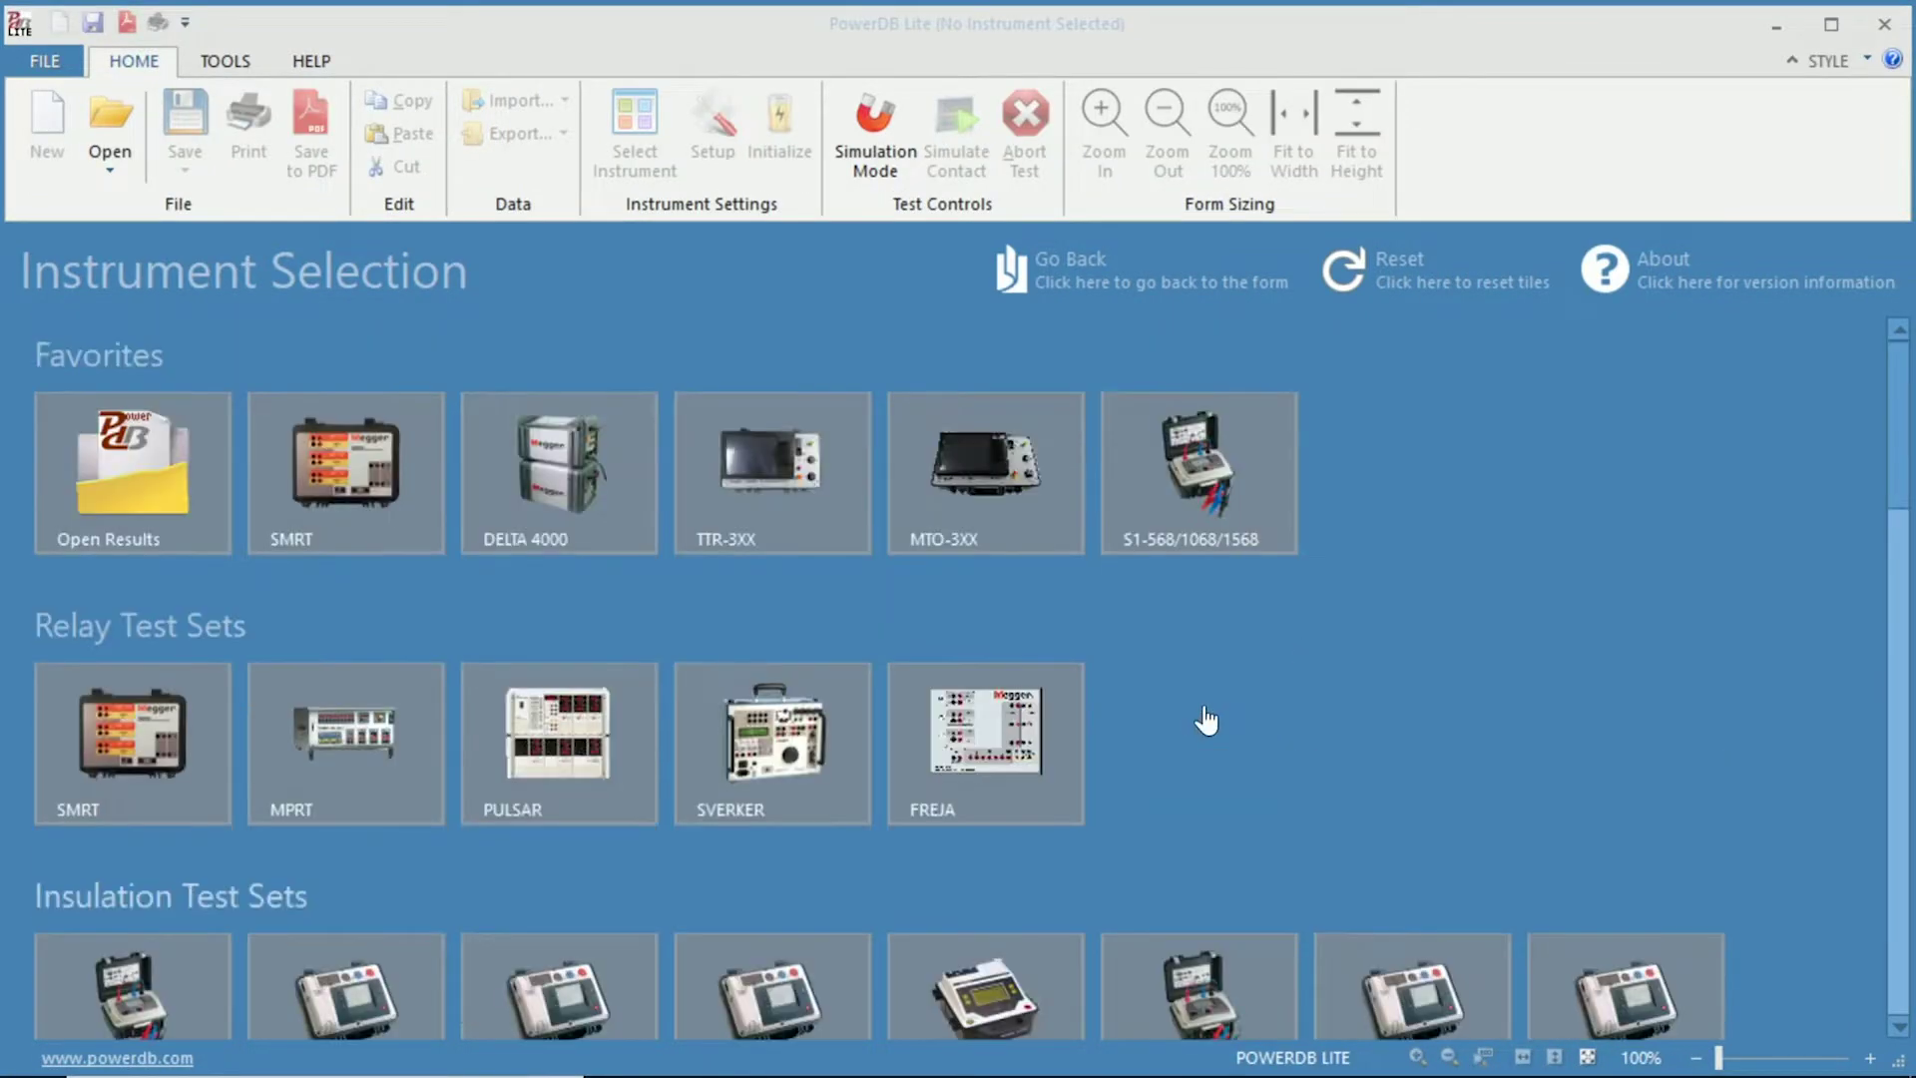
click(566, 472)
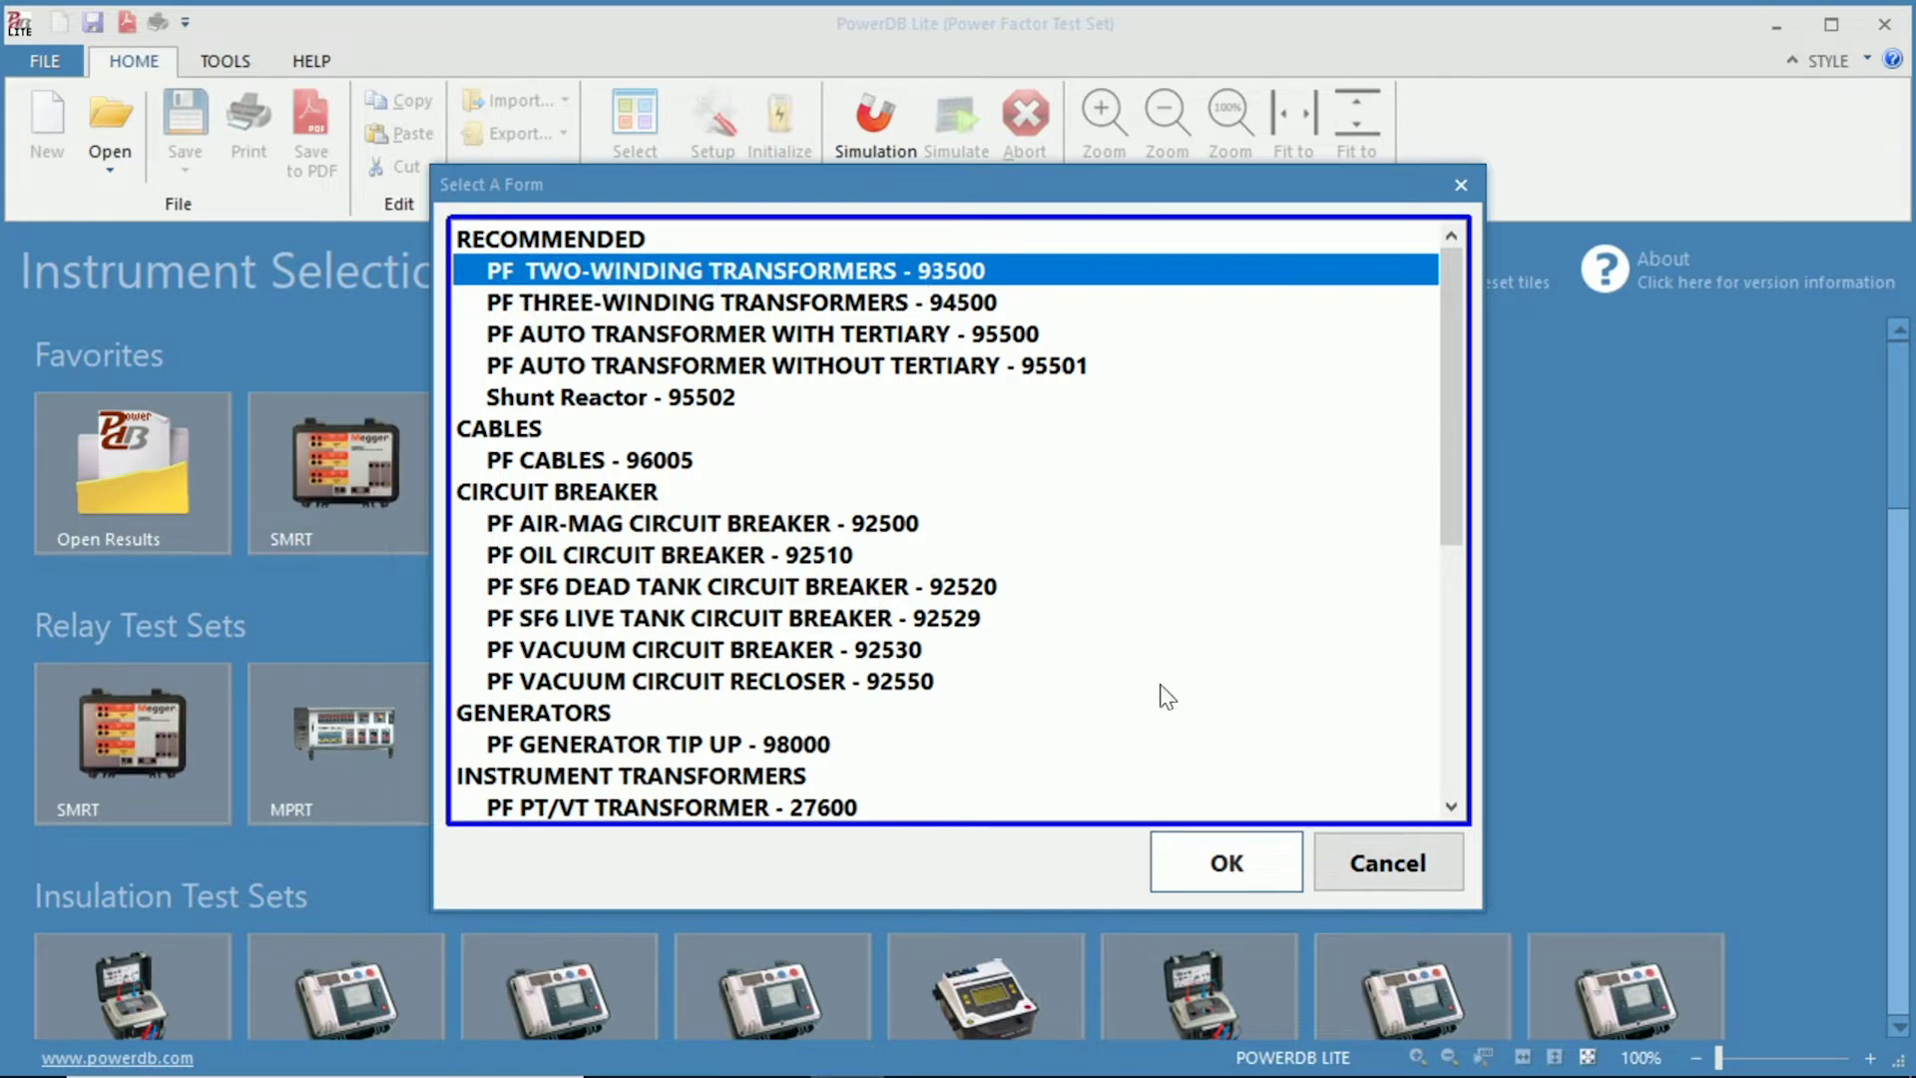
click(1207, 864)
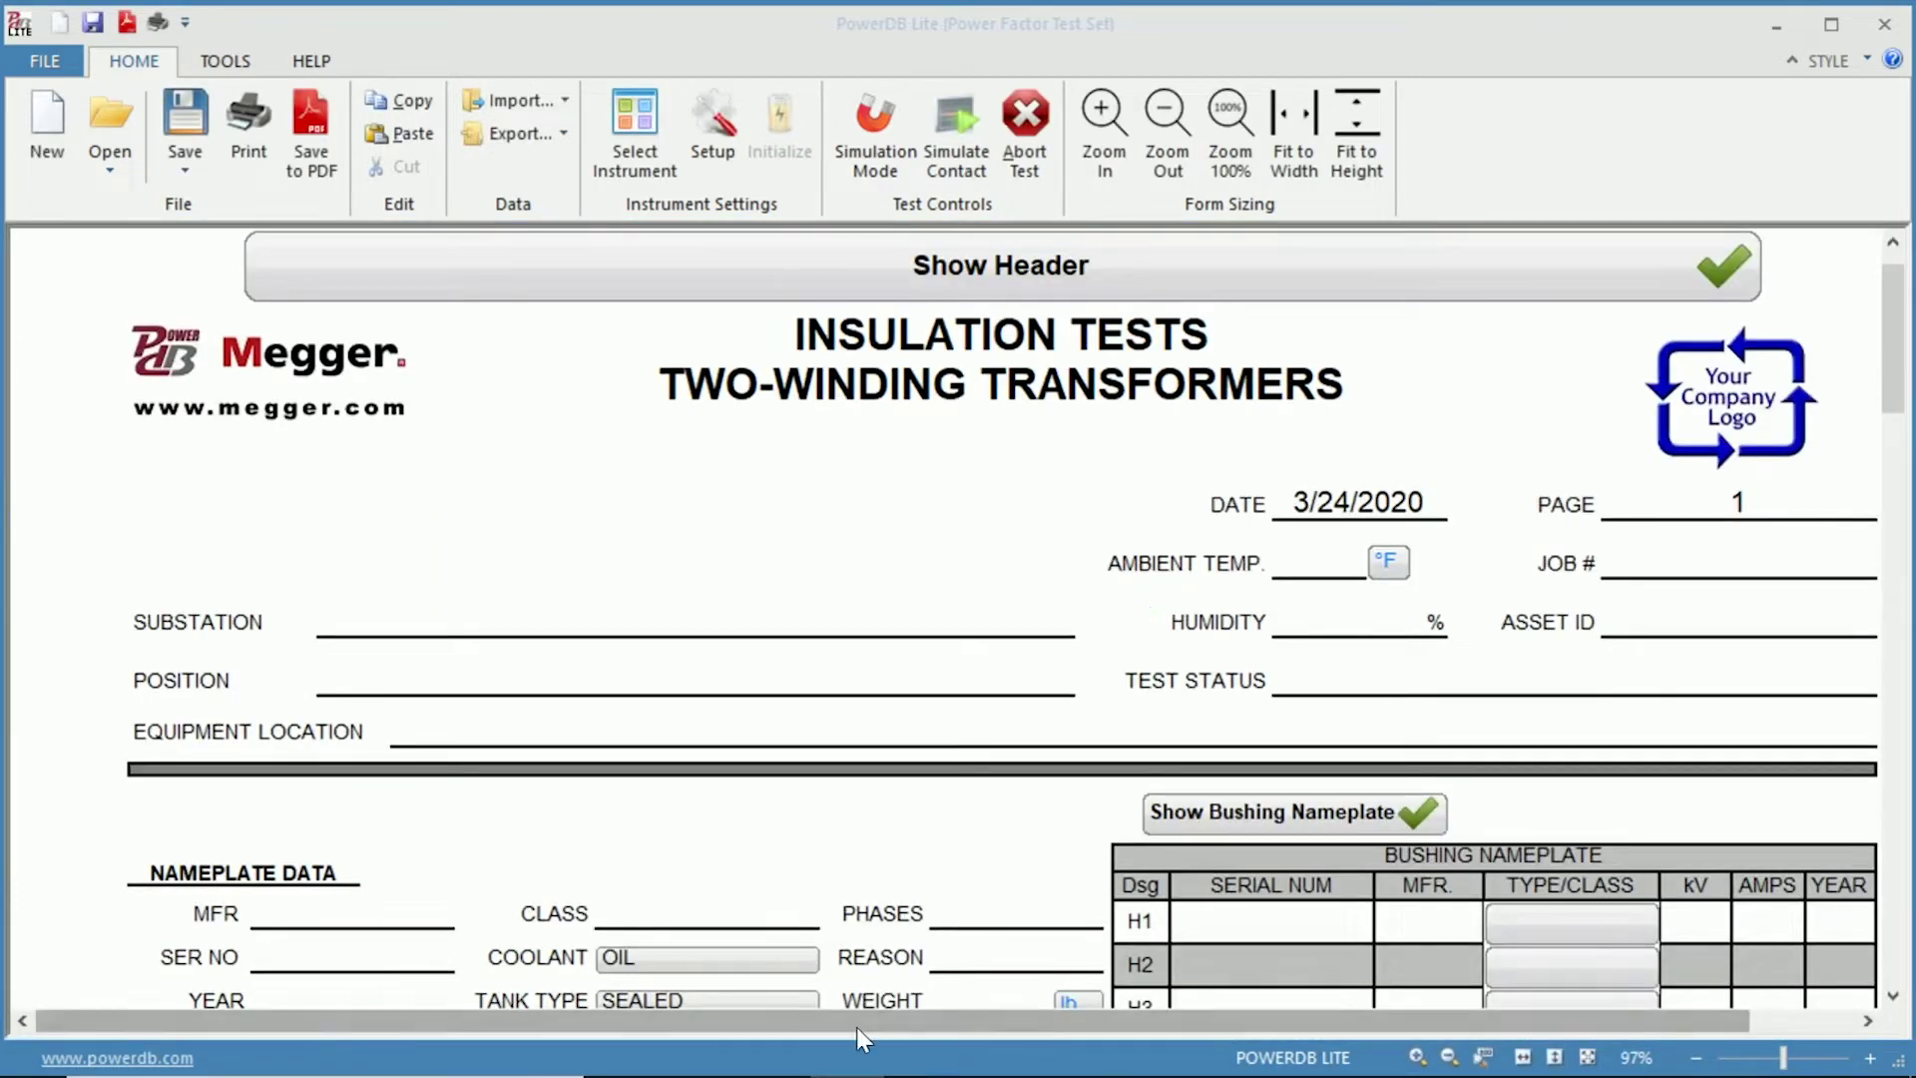
Step: Enter the nameplate year 1990 and oil temperature 30 °C
drag(856, 1022, 932, 1022)
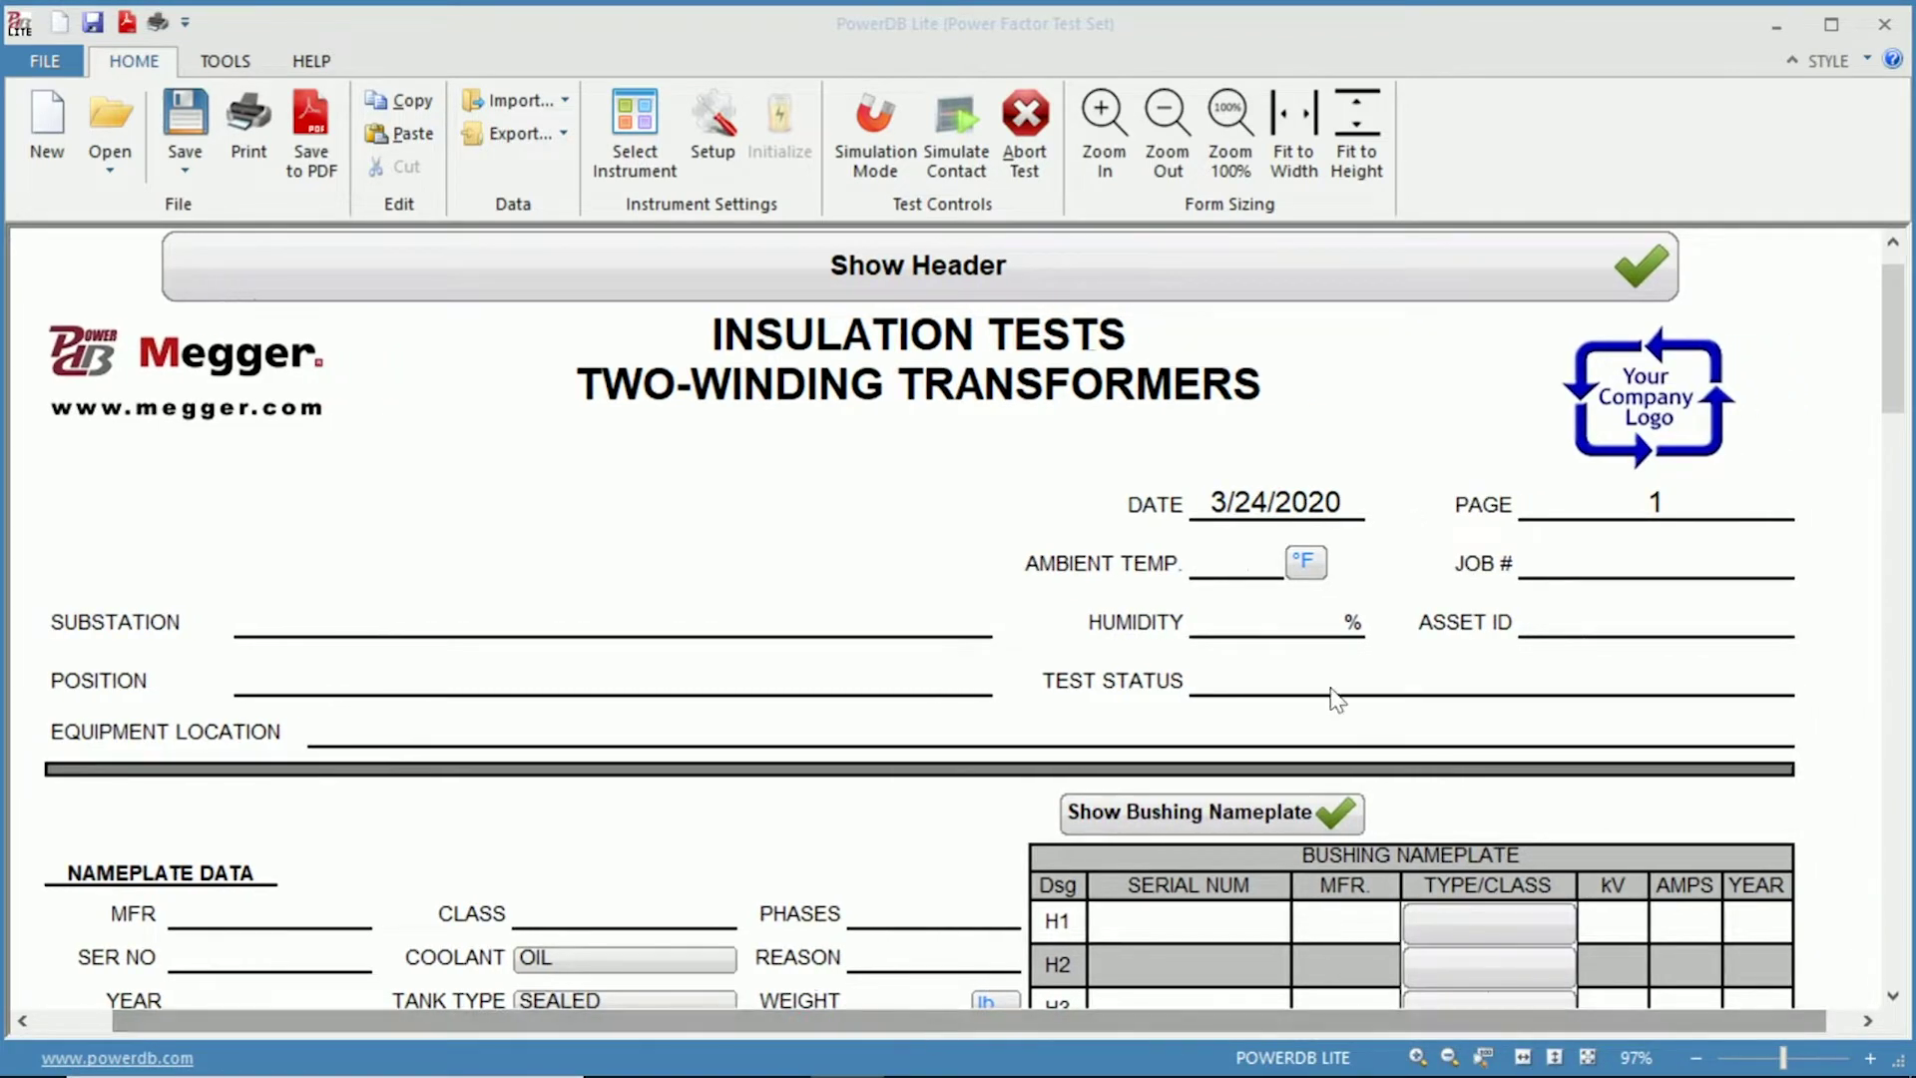
scroll(881, 612, down, 2)
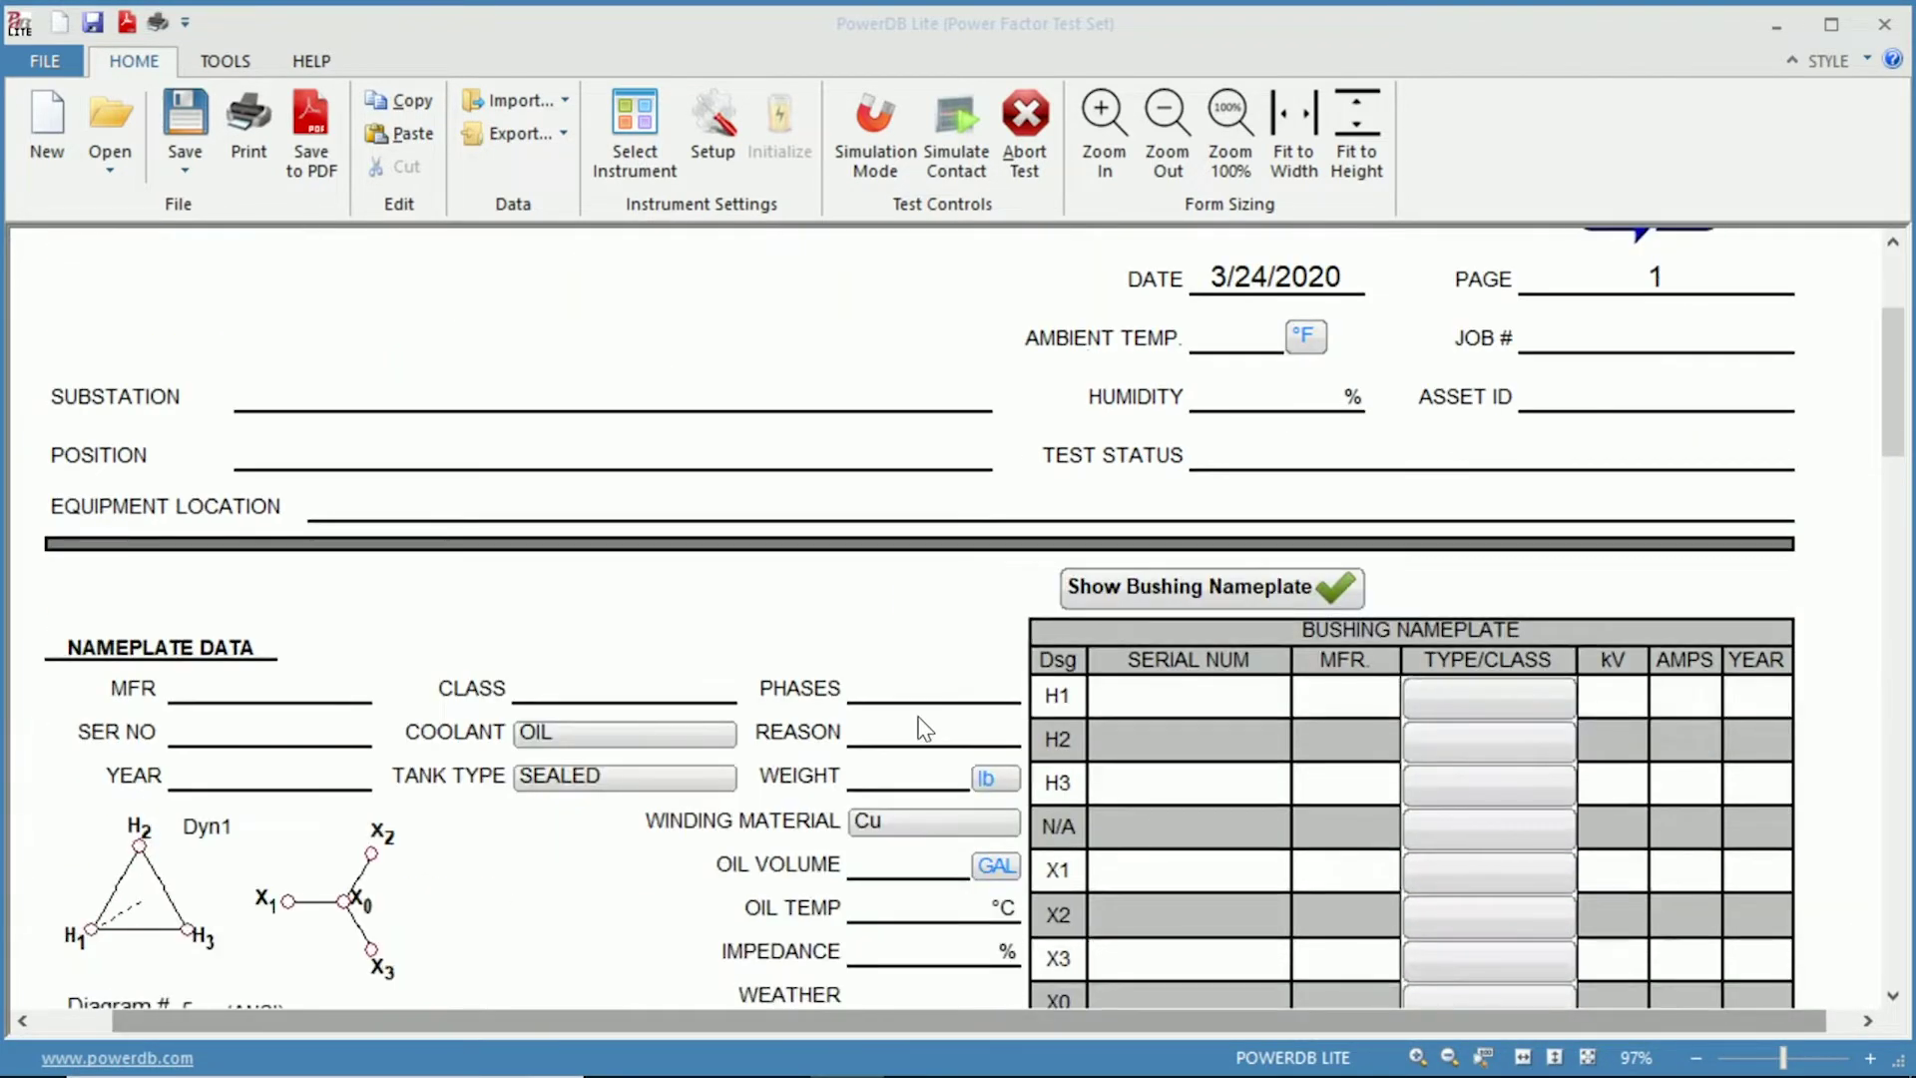
scroll(895, 773, down, 1)
scroll(895, 773, down, 1)
scroll(895, 774, down, 1)
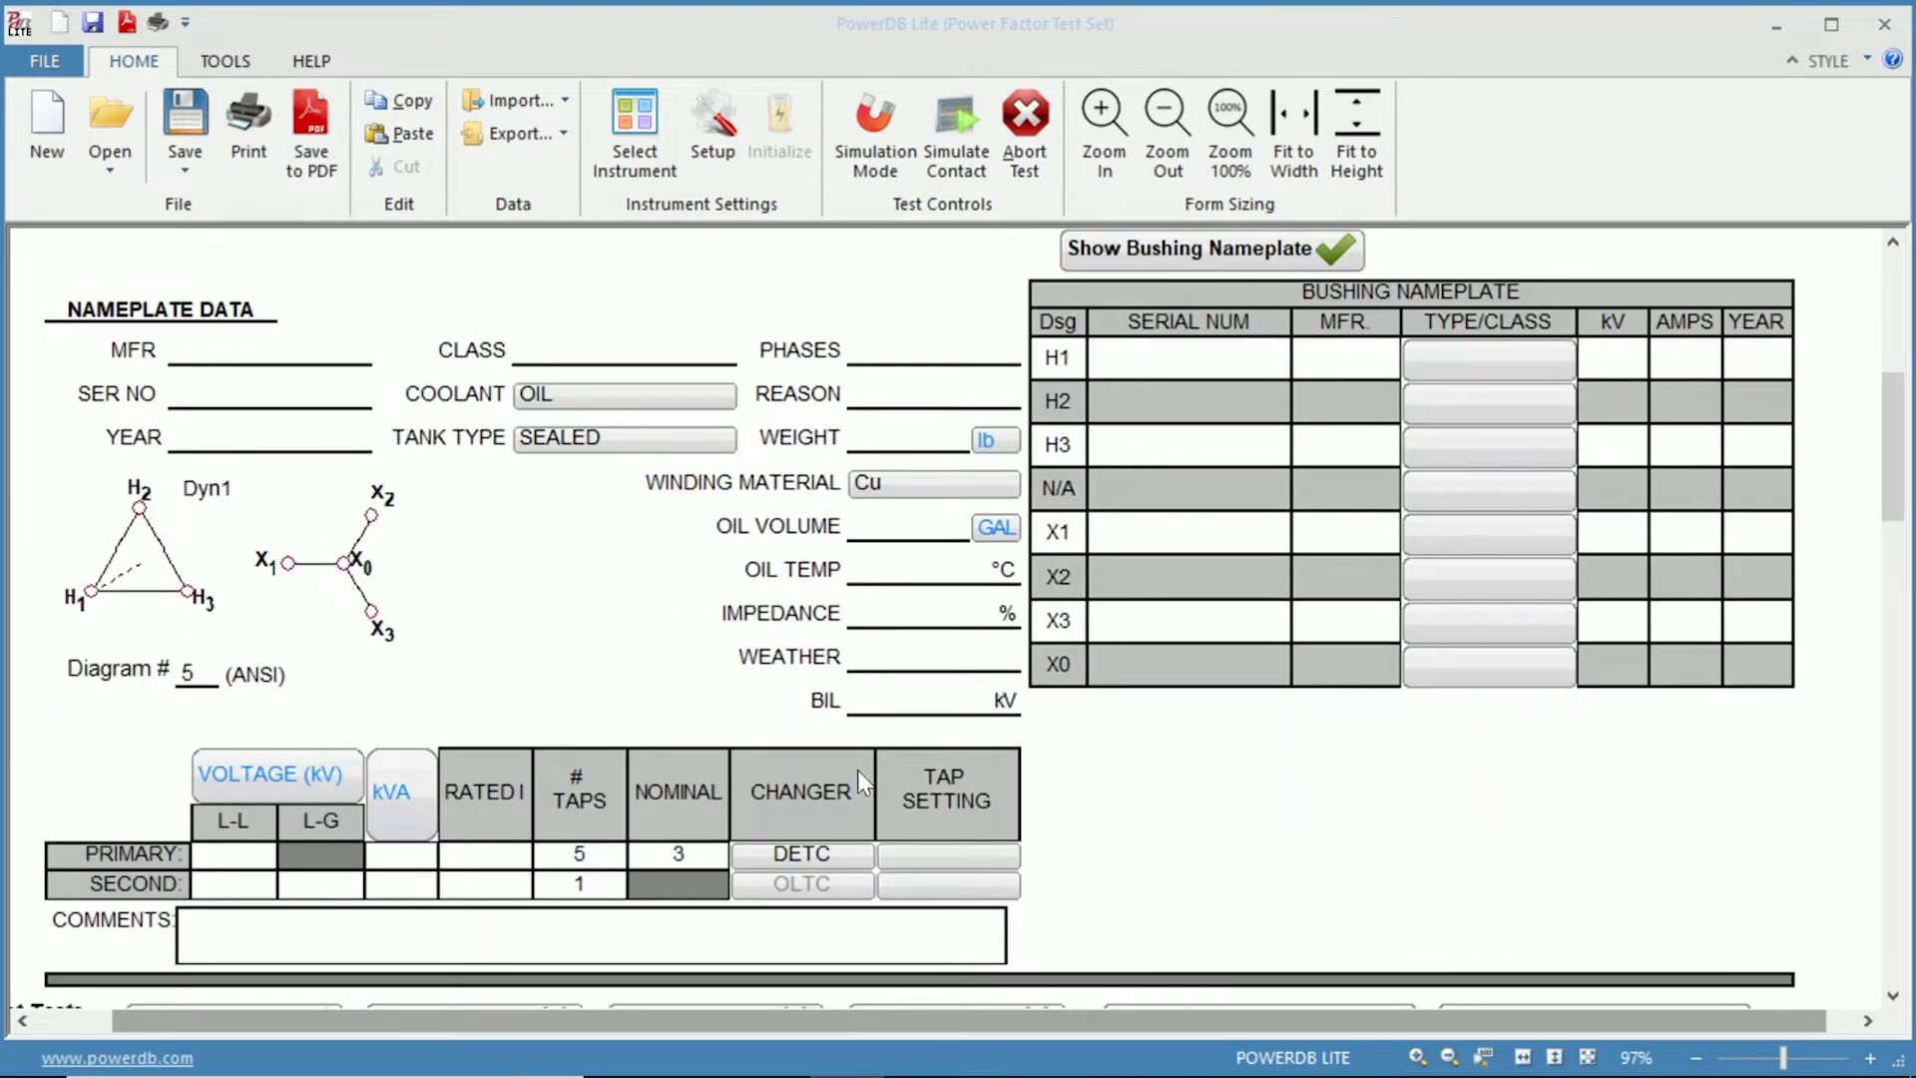
click(265, 430)
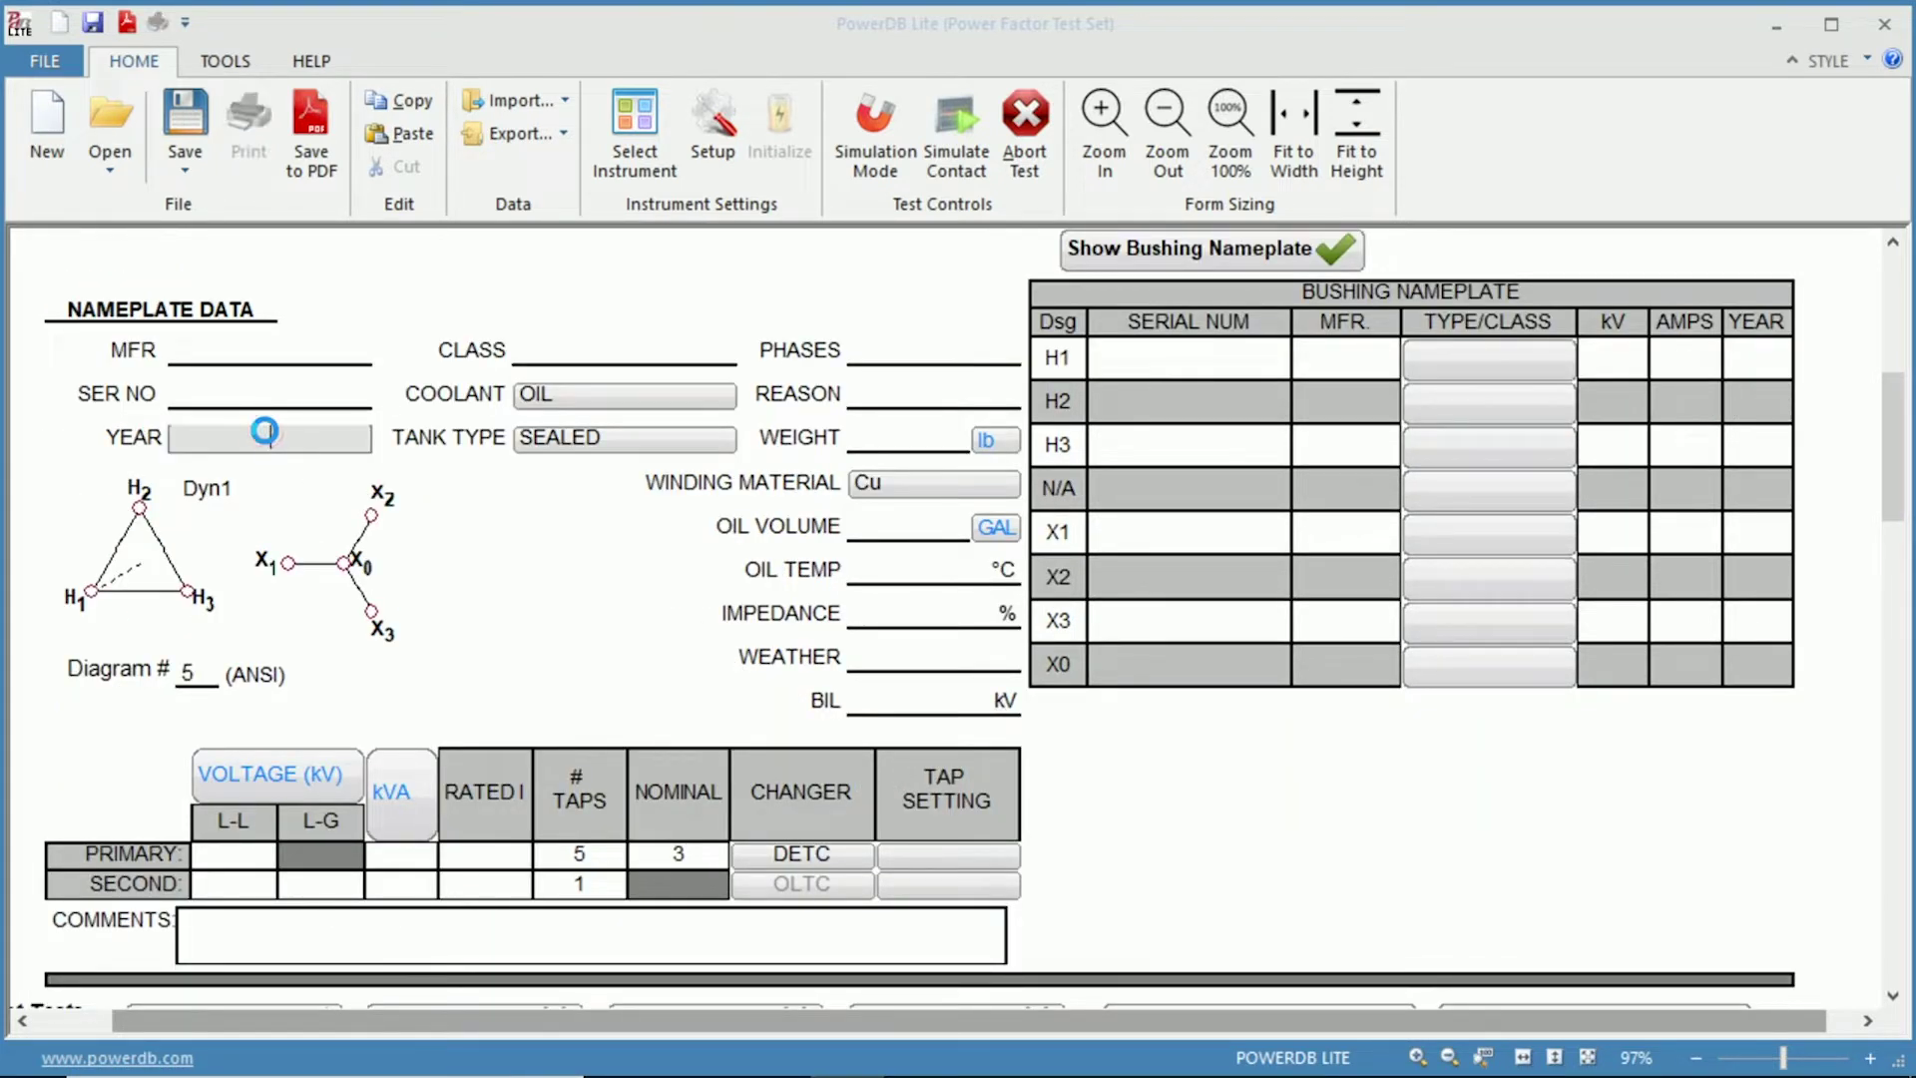
text(1990)
click(909, 586)
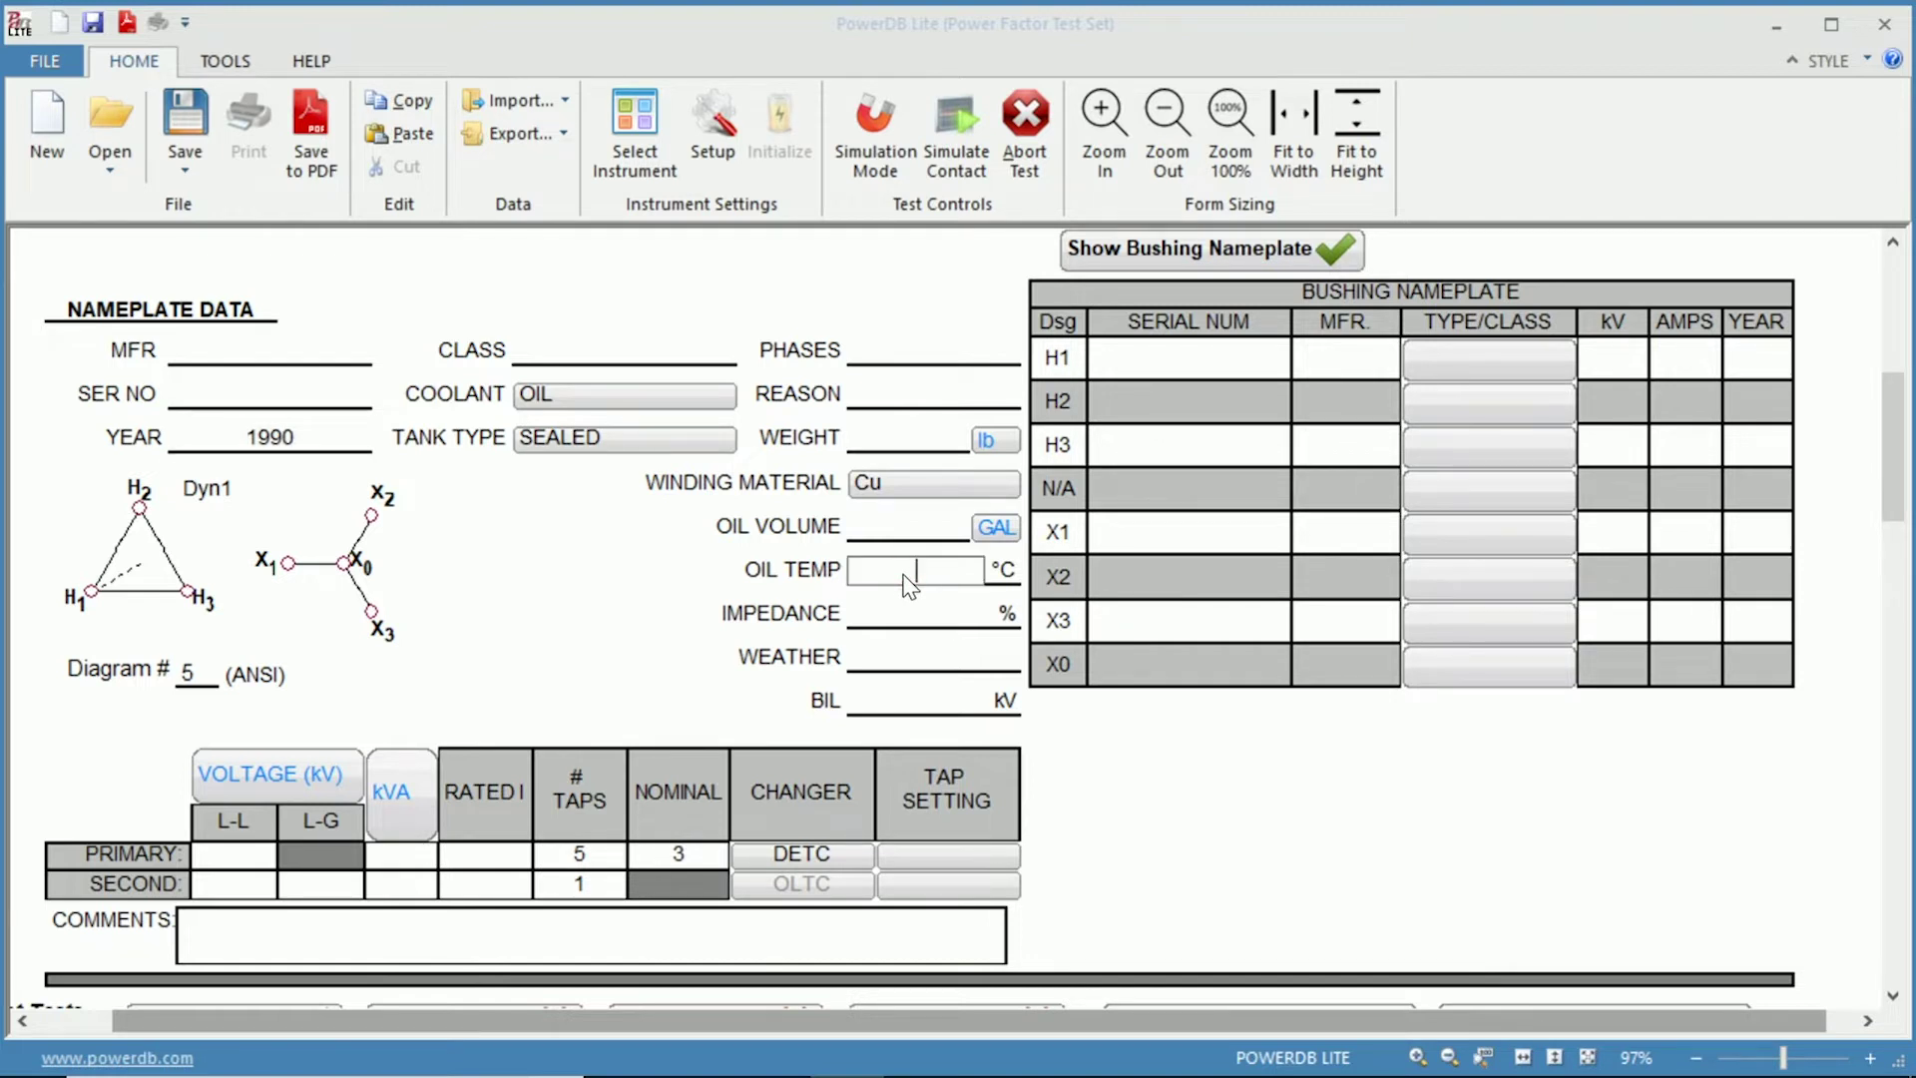
text(30)
Step: Enter primary 7.62 kV, secondary 0.480 kV line-to-line voltages and a 30 kVA rating
click(240, 858)
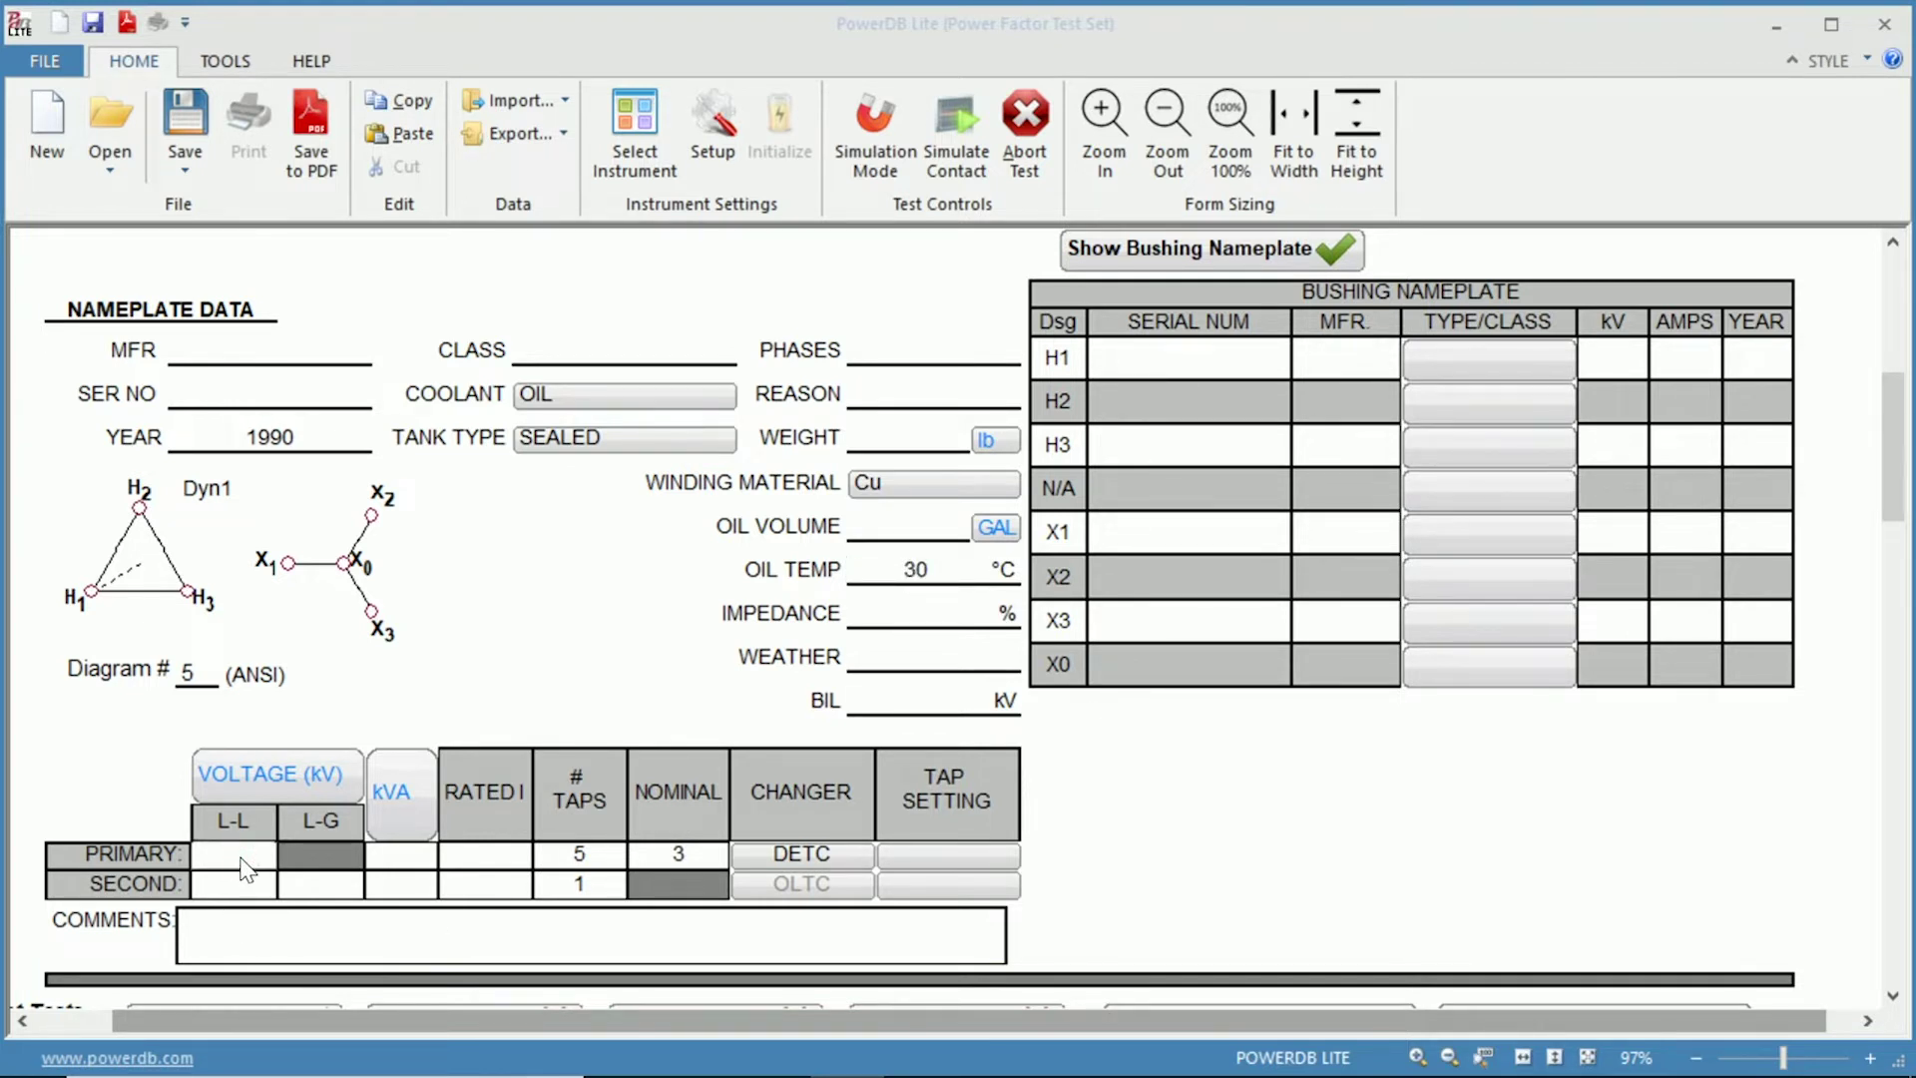
text(7.62)
click(250, 884)
text(.480)
click(401, 855)
text(3)
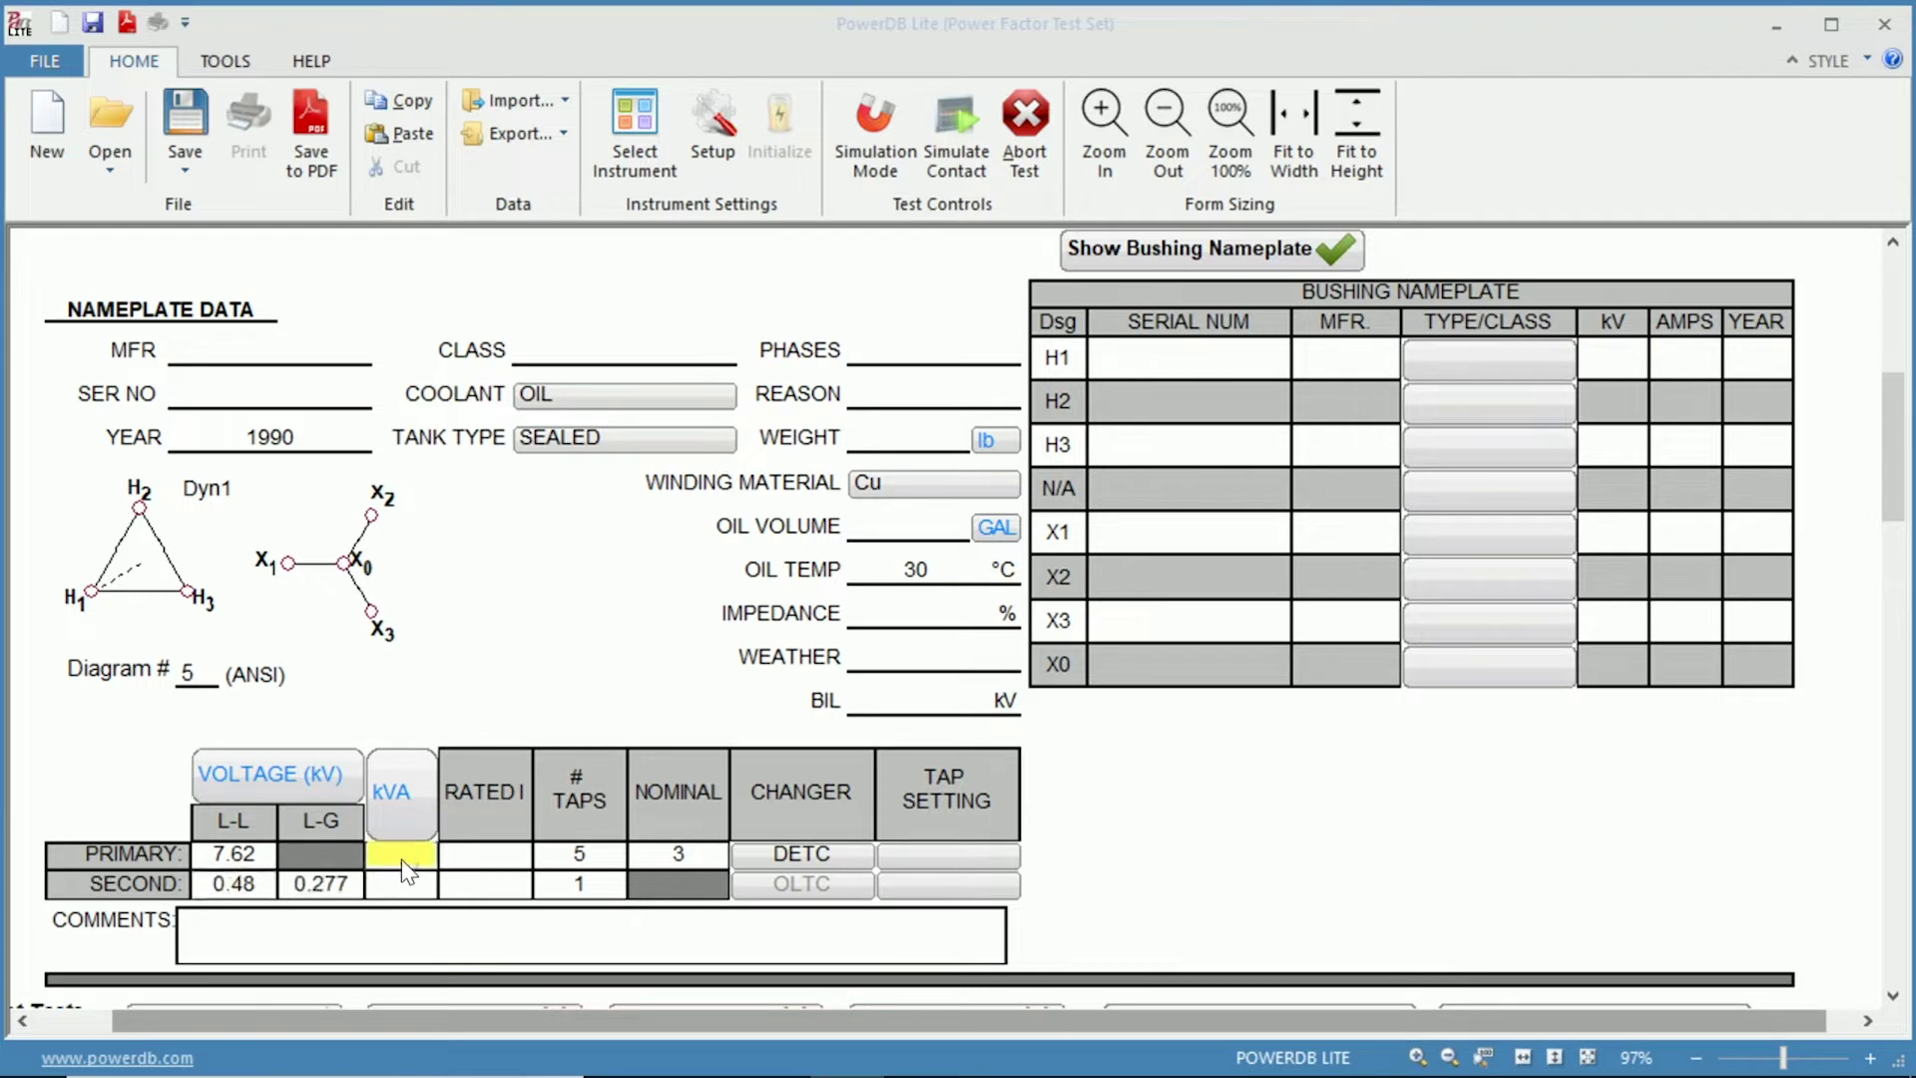
text(0)
click(1264, 846)
Step: Switch the Transformer Overall table's temperature correction to ITC and enable DFR for test 2 (CHG)
scroll(1263, 856, down, 5)
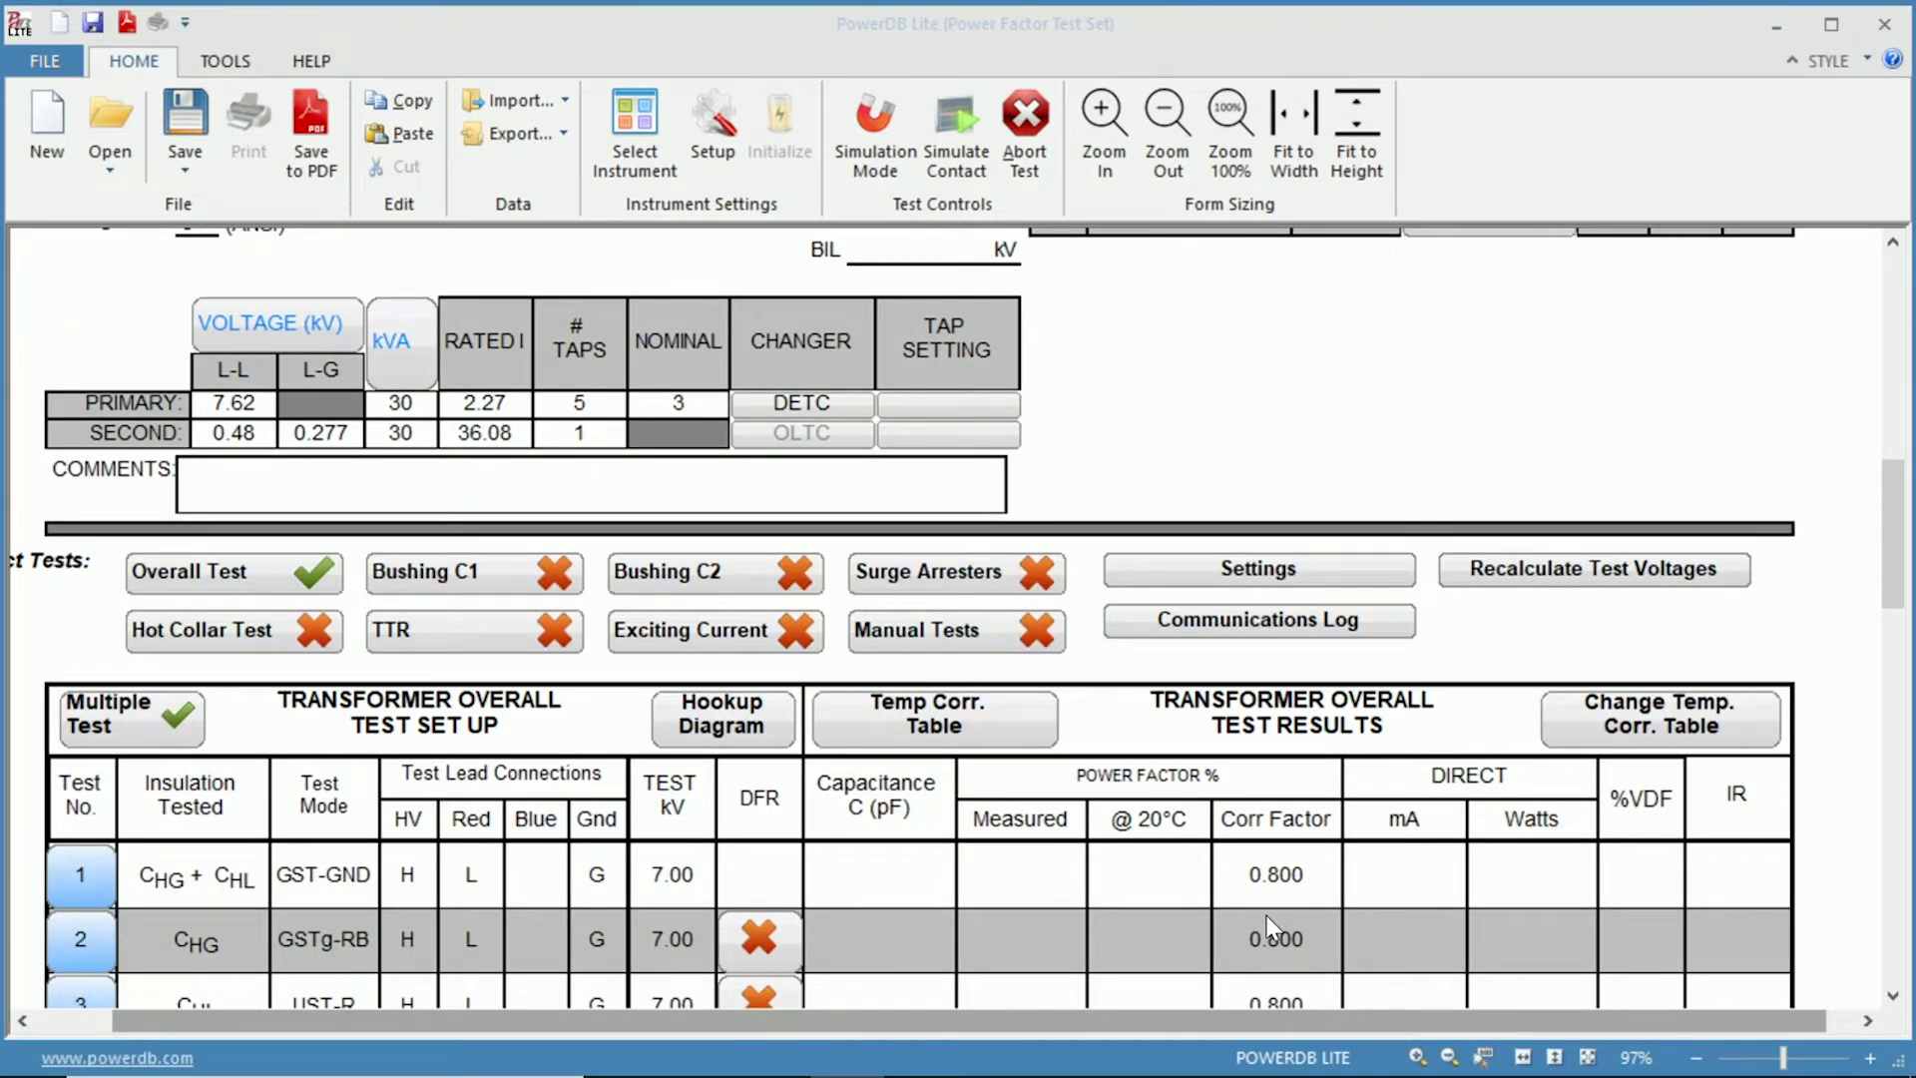
scroll(977, 853, down, 1)
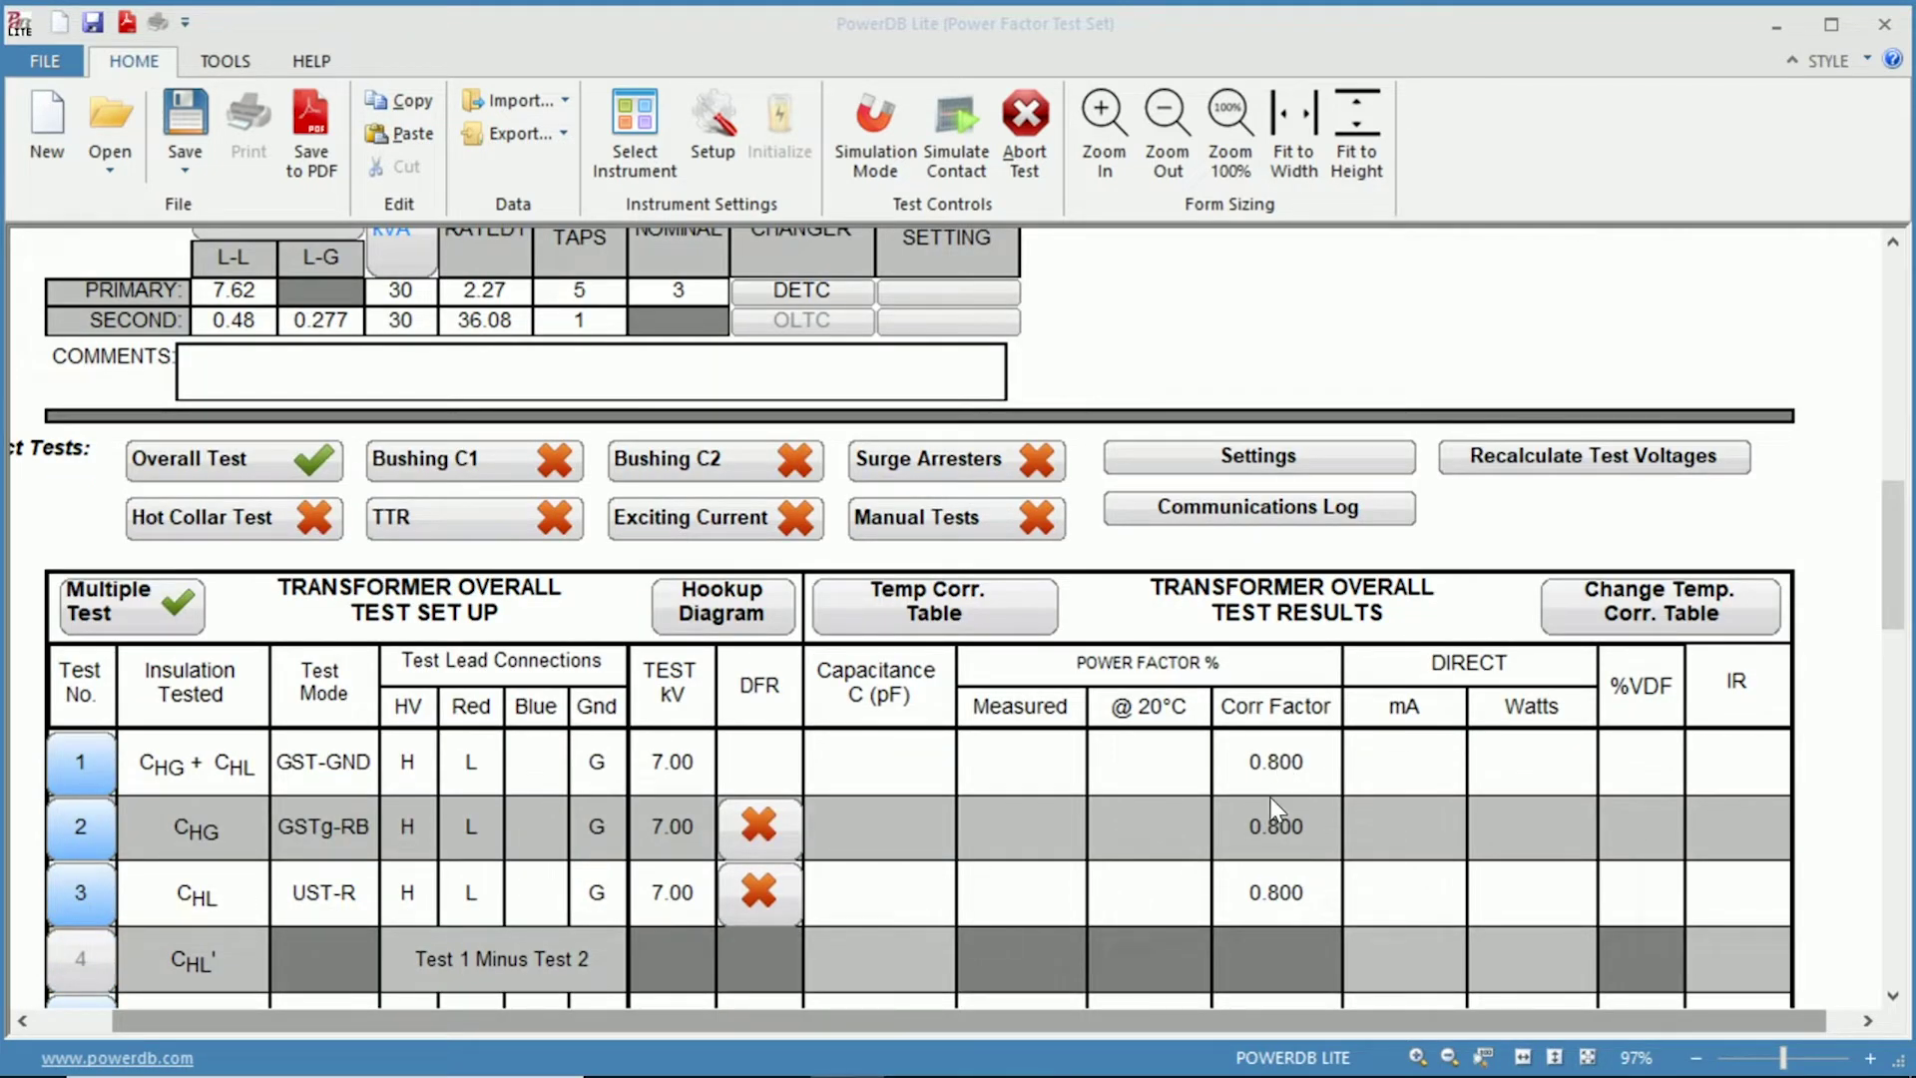
scroll(1272, 806, down, 1)
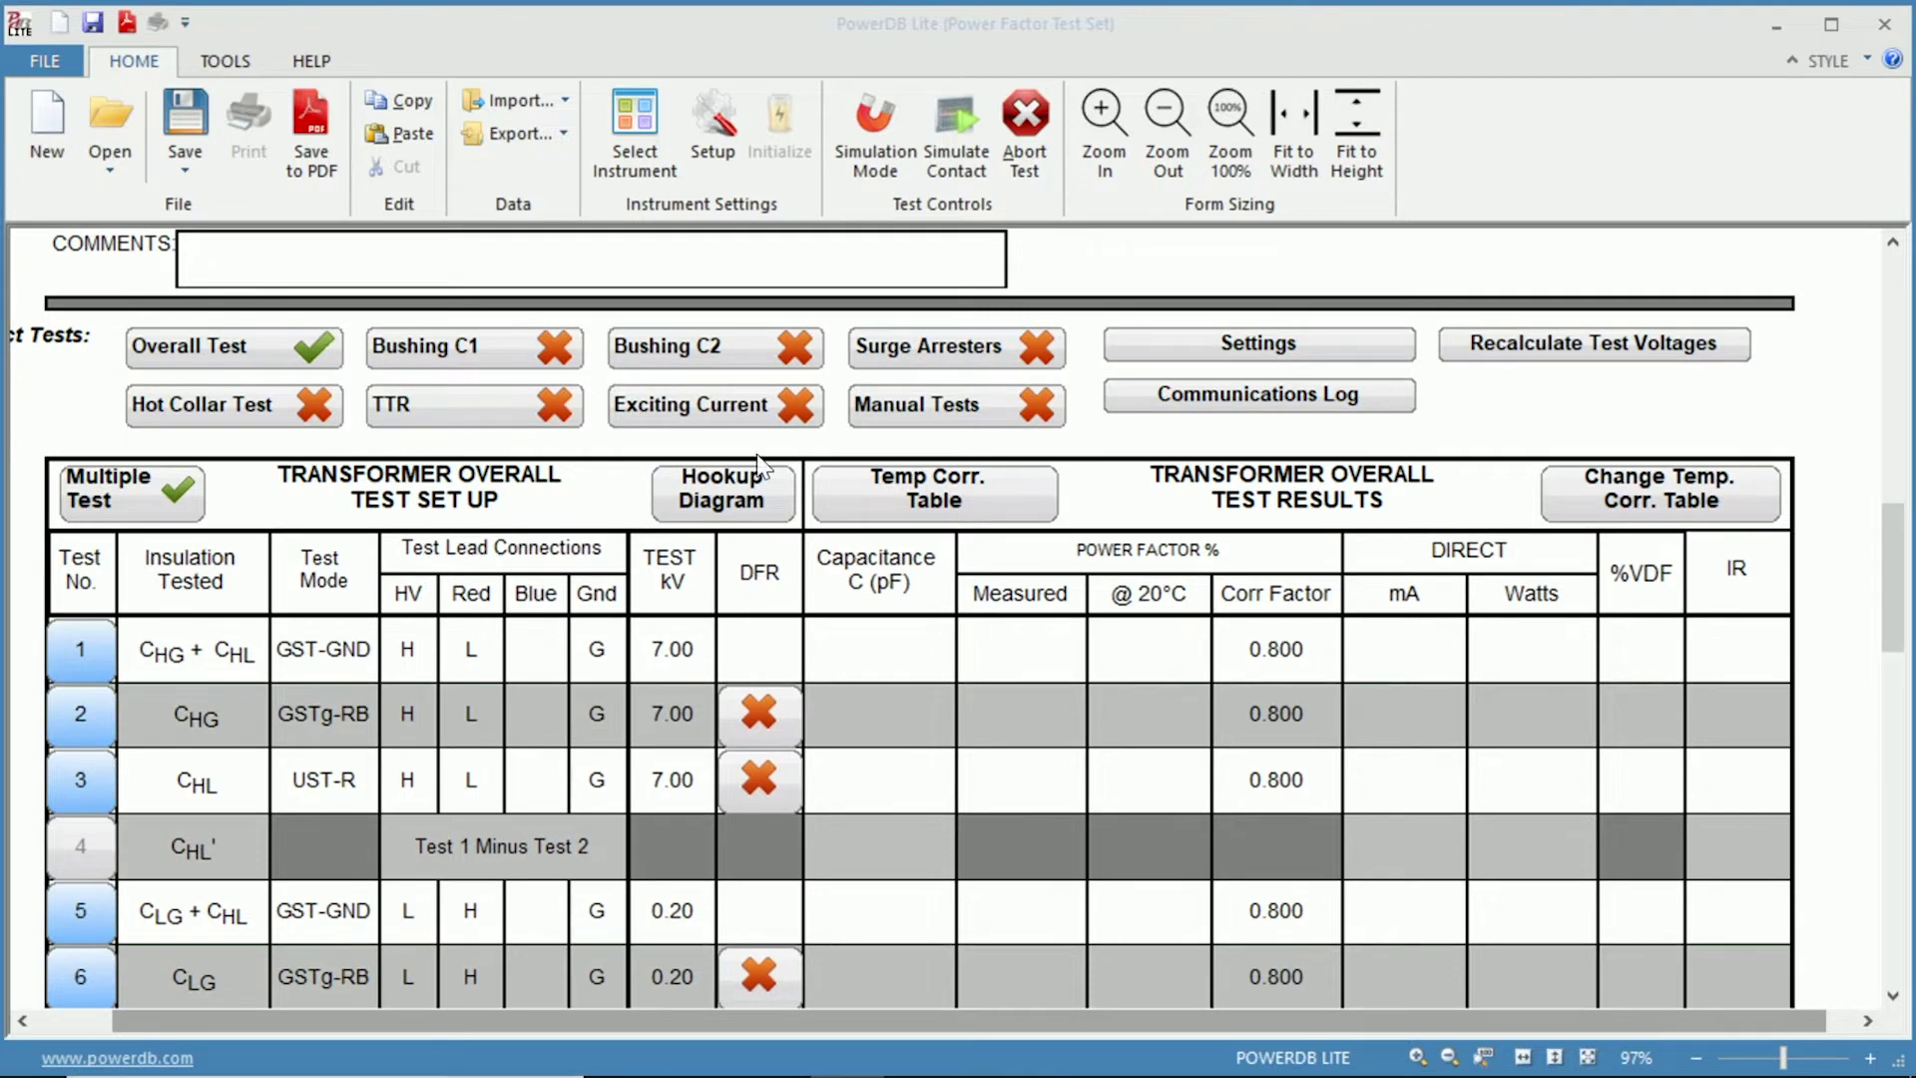
click(891, 492)
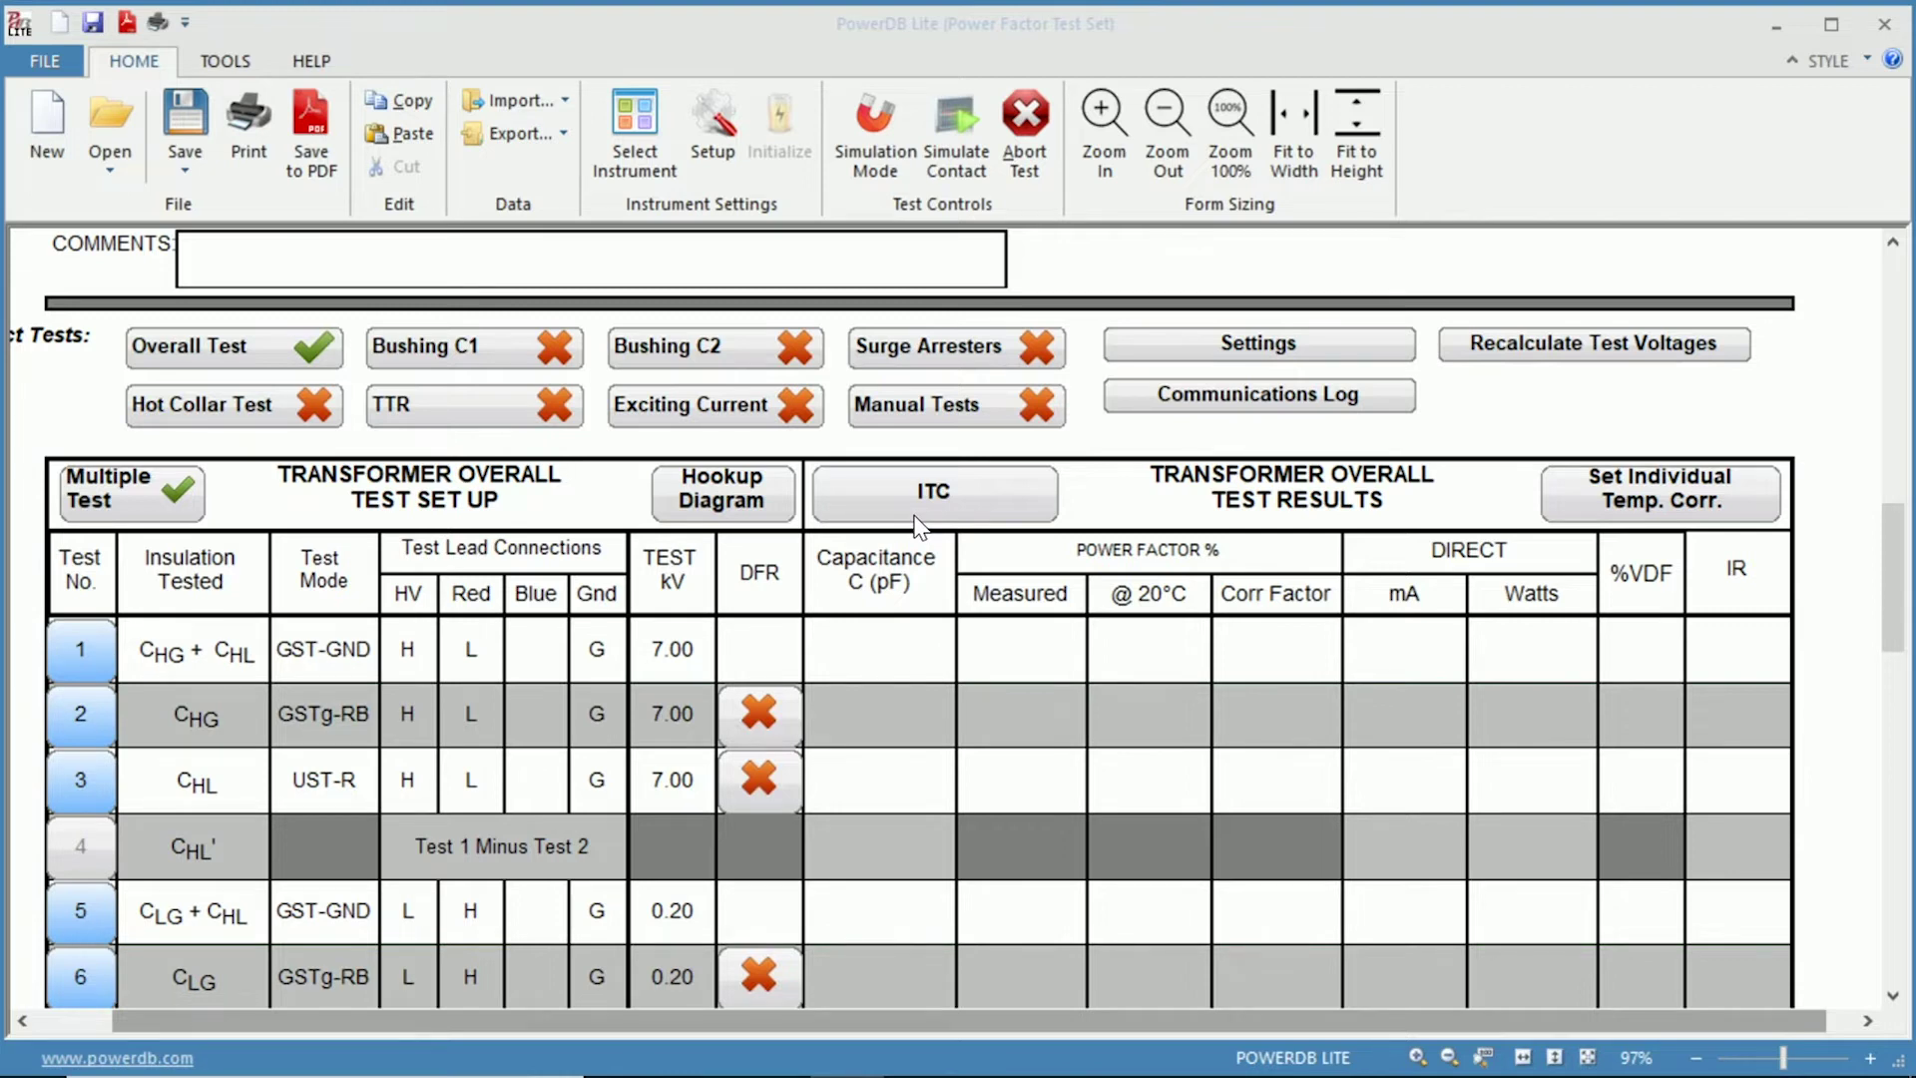
click(757, 714)
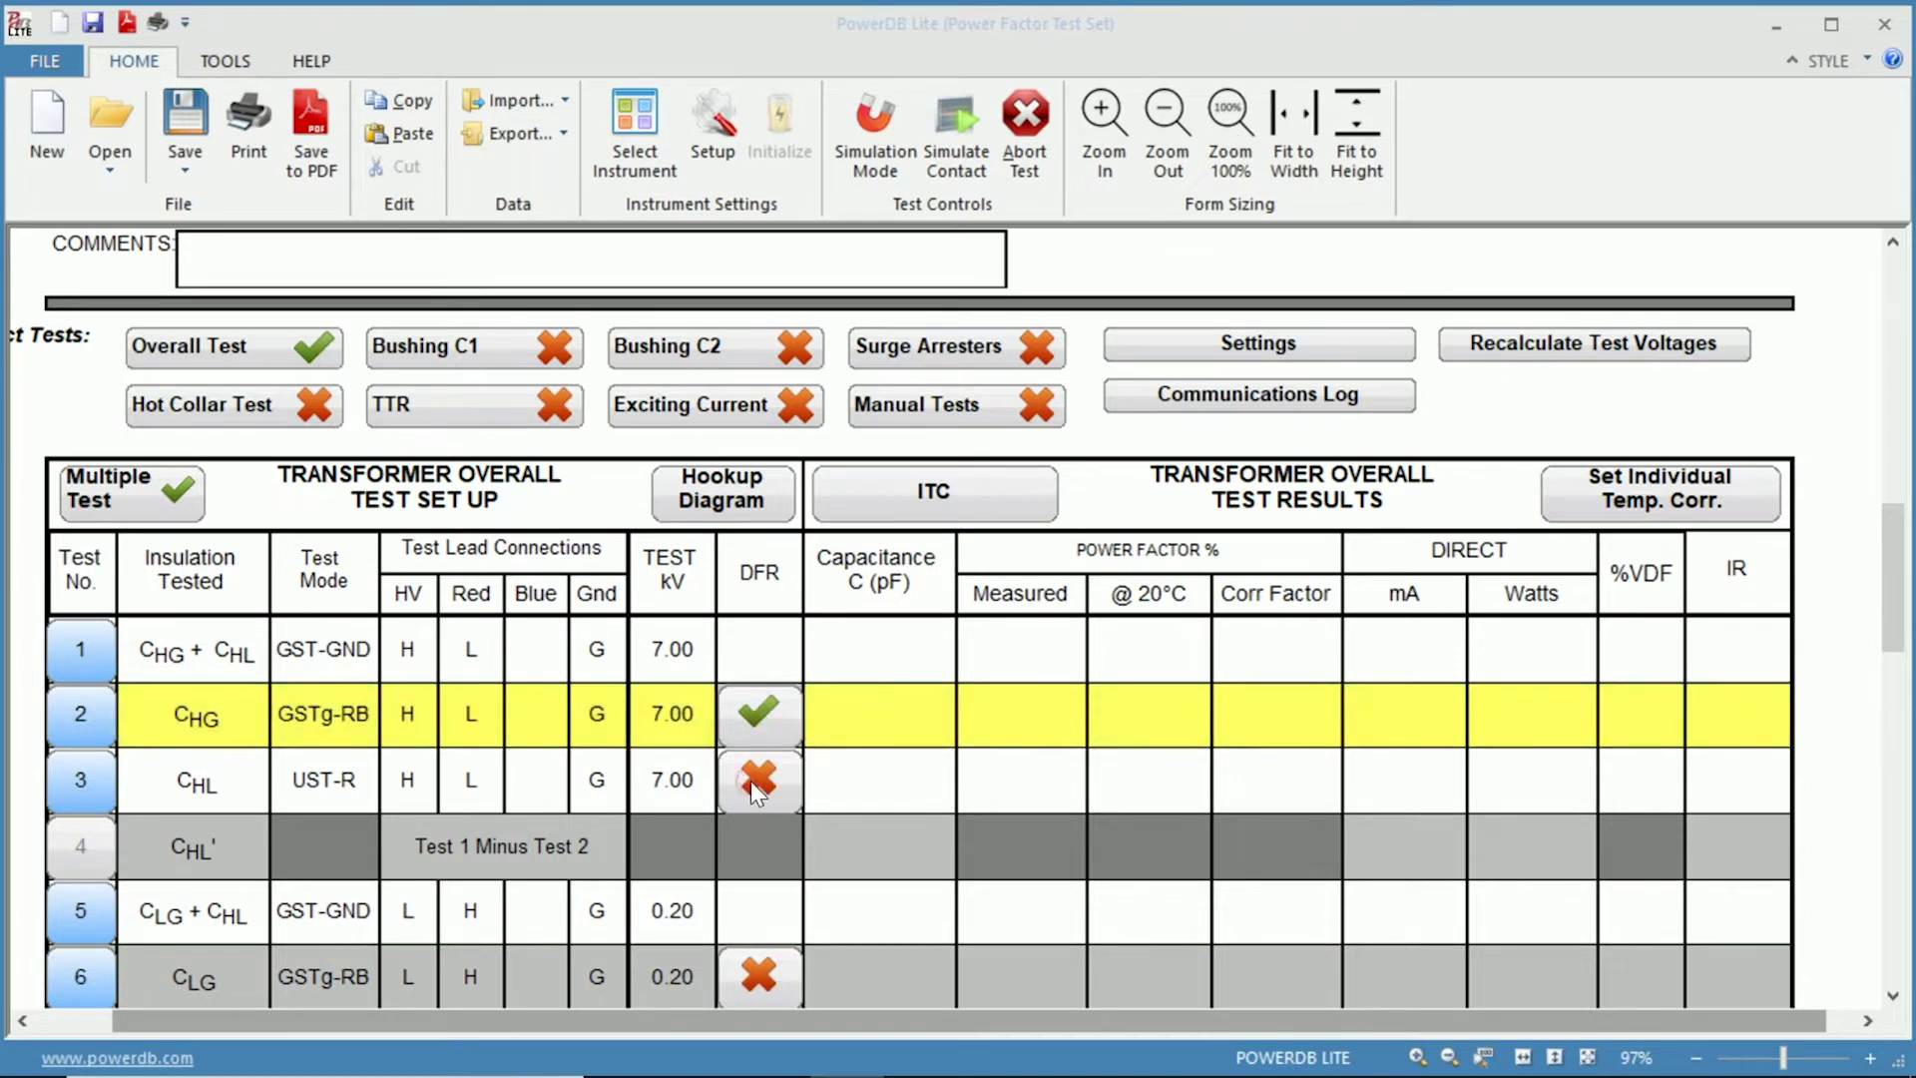
Step: Enable DFR for test 3 (CHL, UST-R at 7.00 kV) and turn on Simulation Mode
click(750, 780)
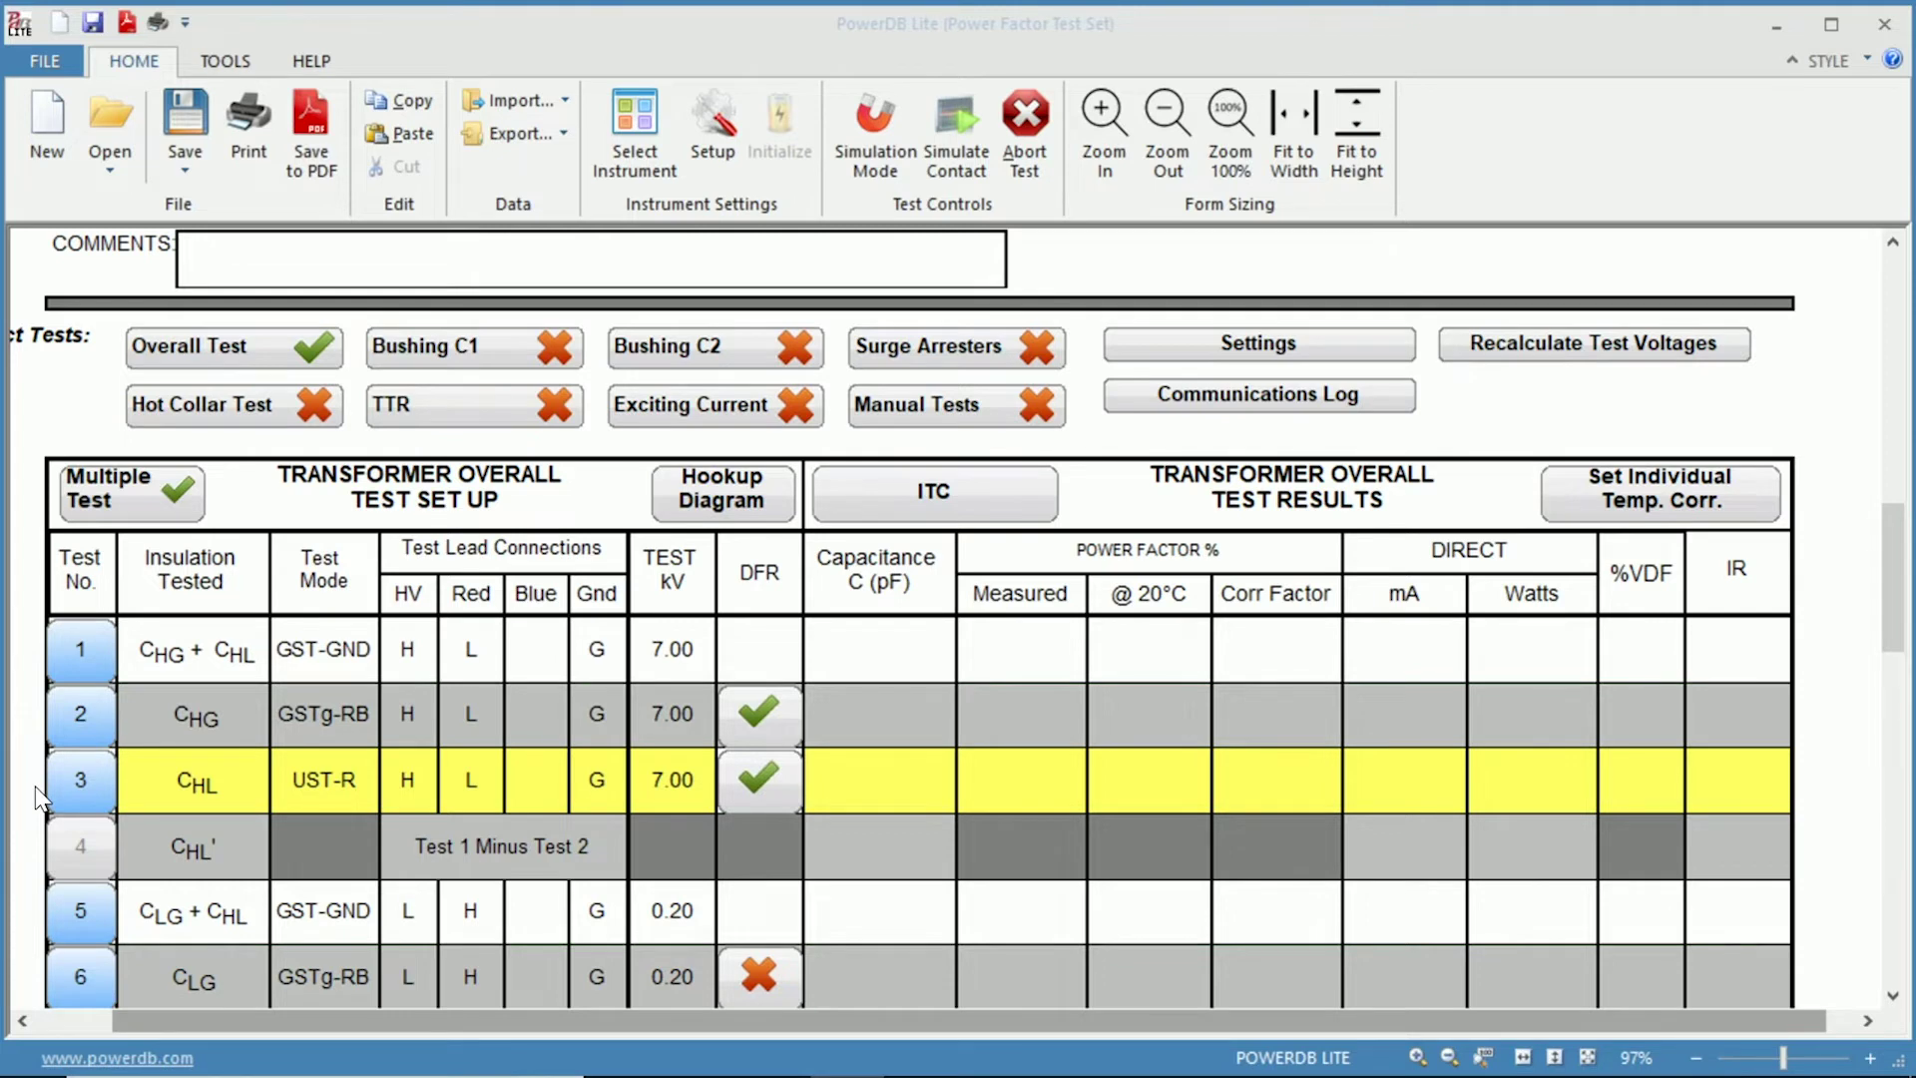
click(859, 141)
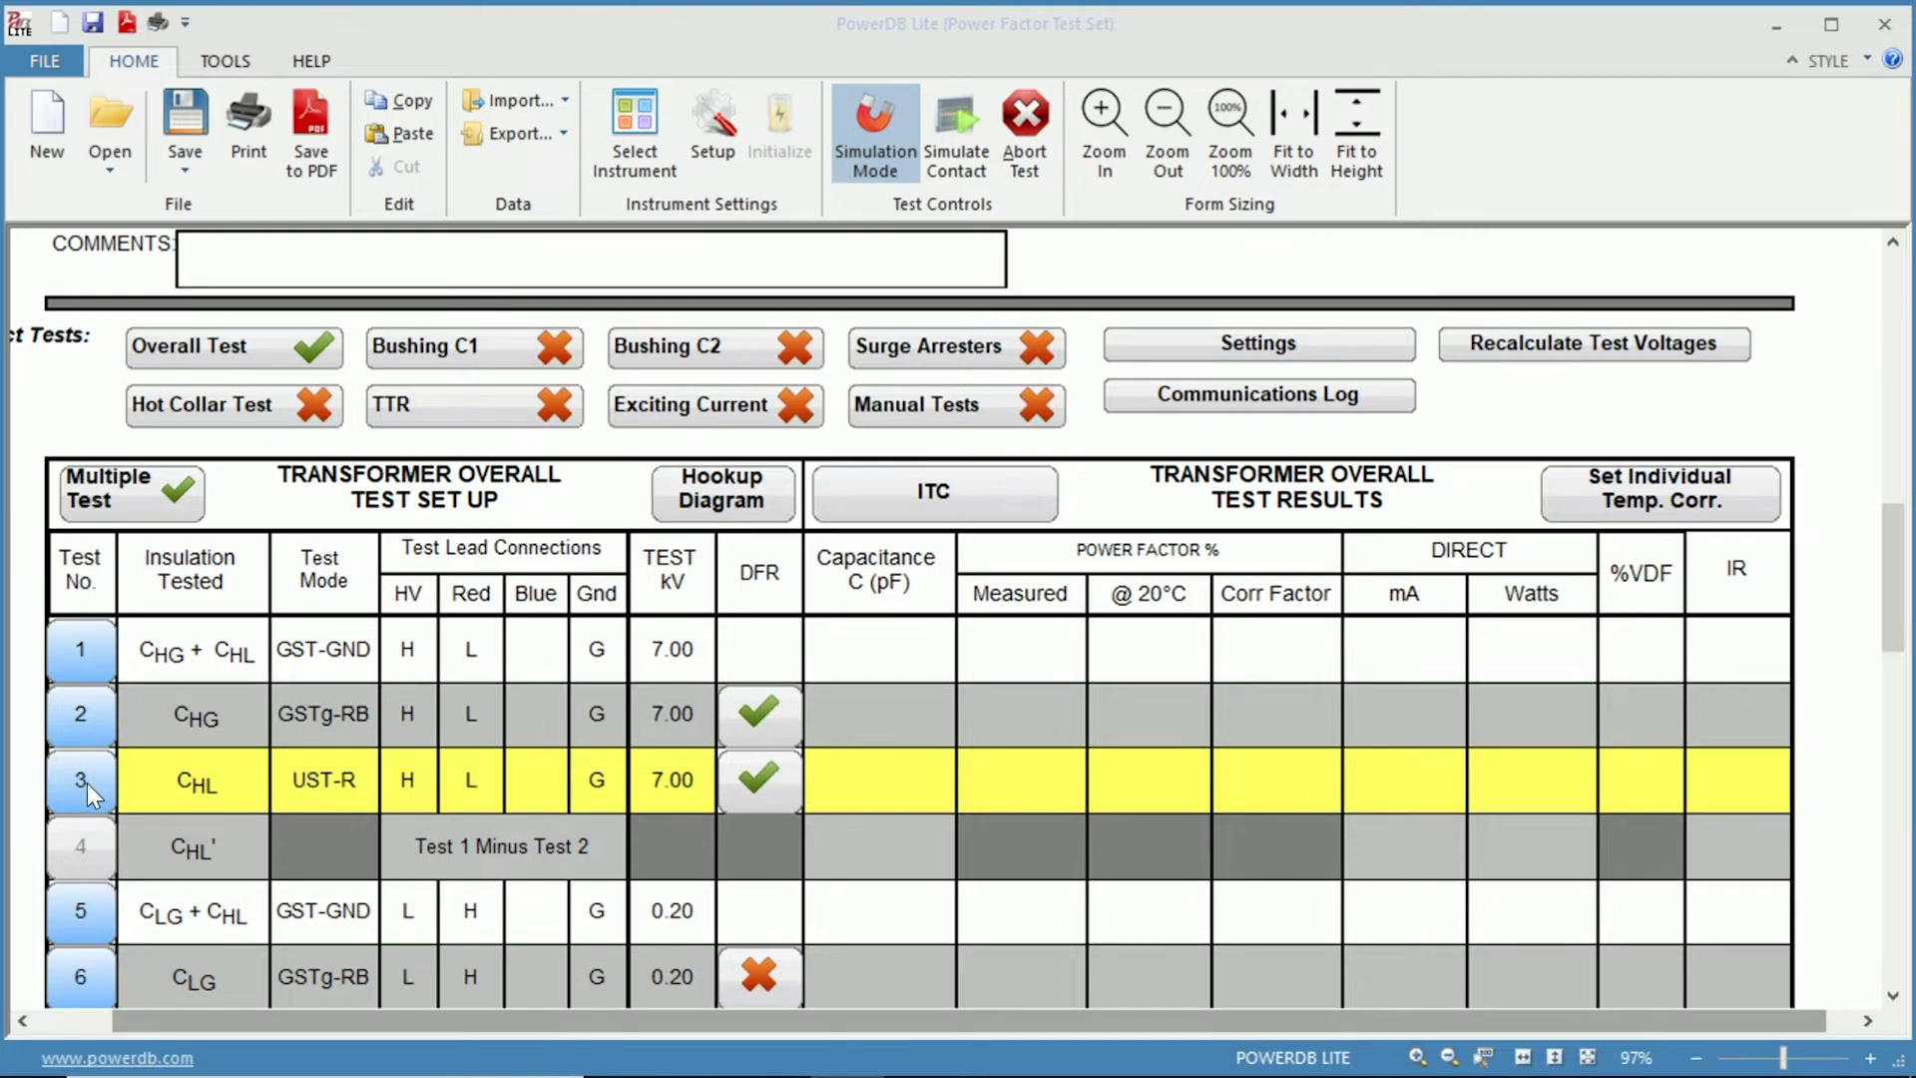
Step: Open test 3 on the simulated DELTA 4000 and check the CHL hookup illustration
click(82, 782)
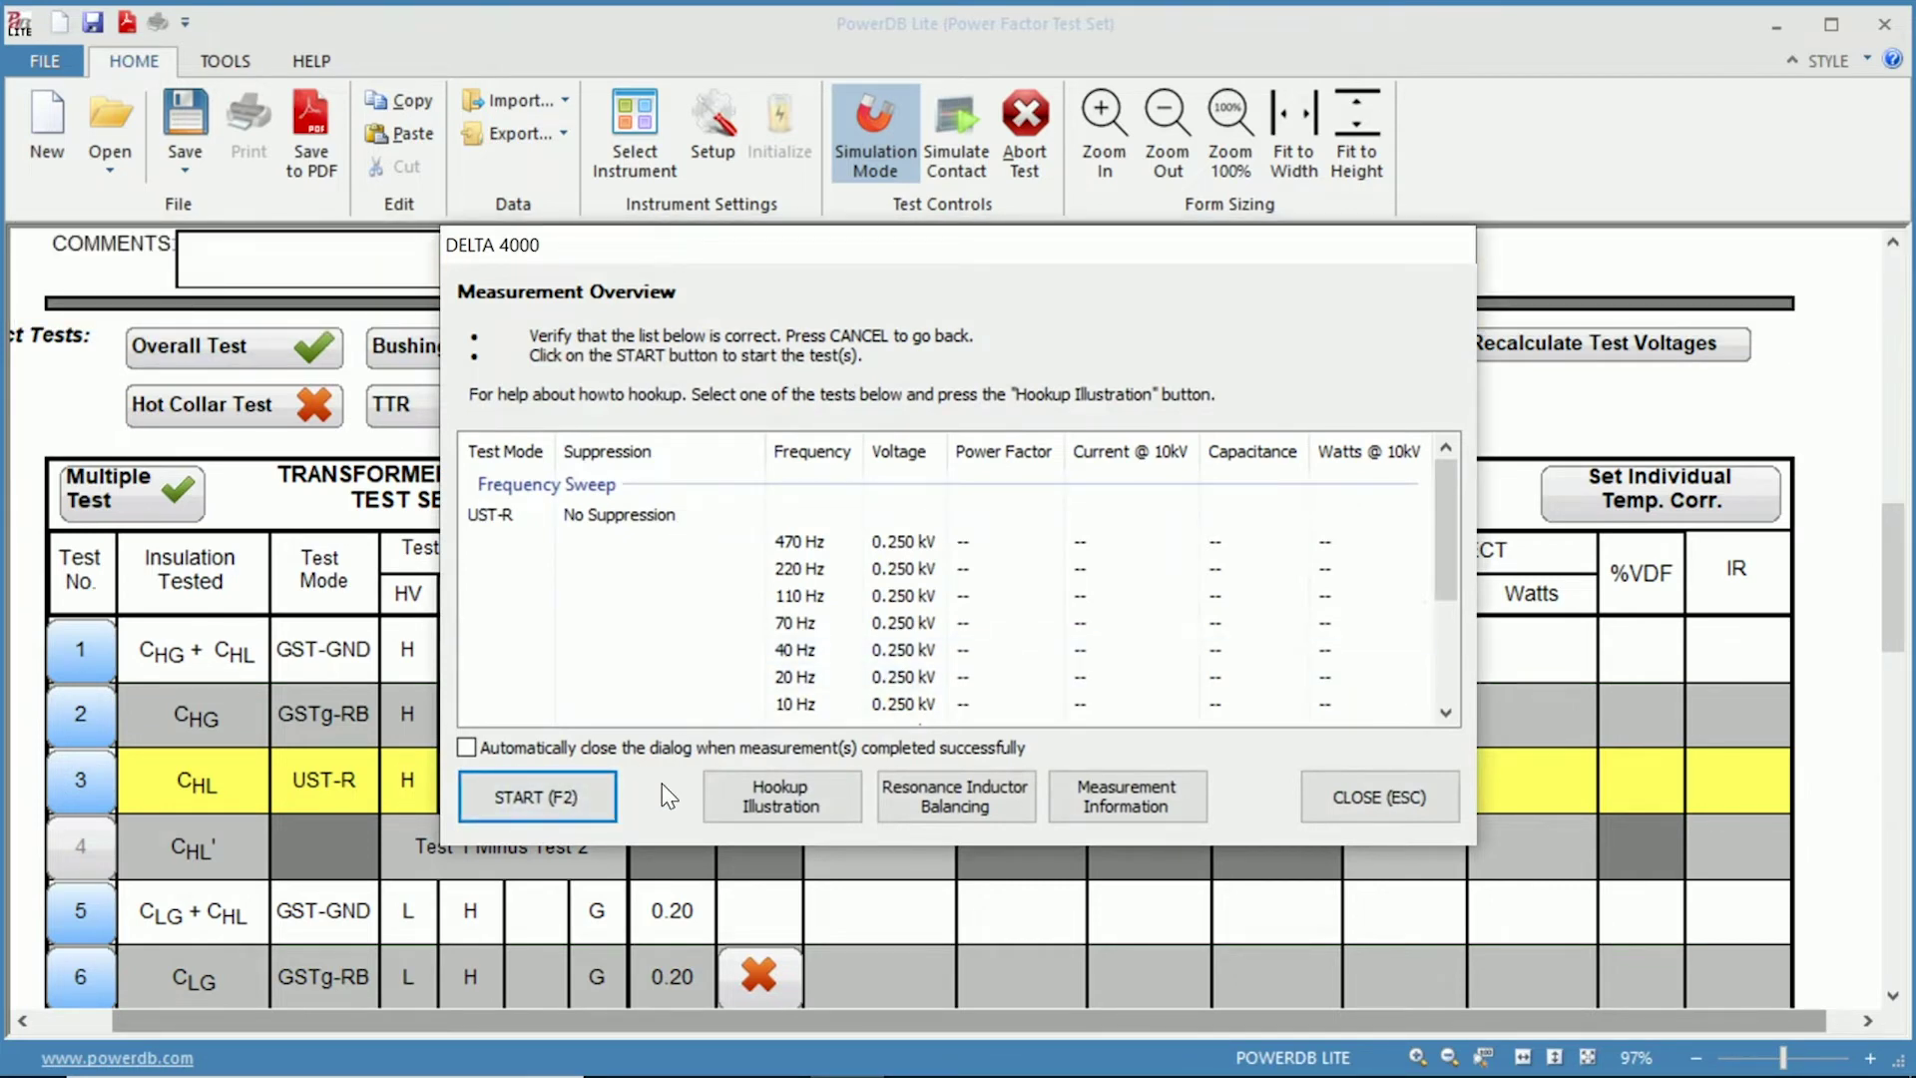
click(853, 804)
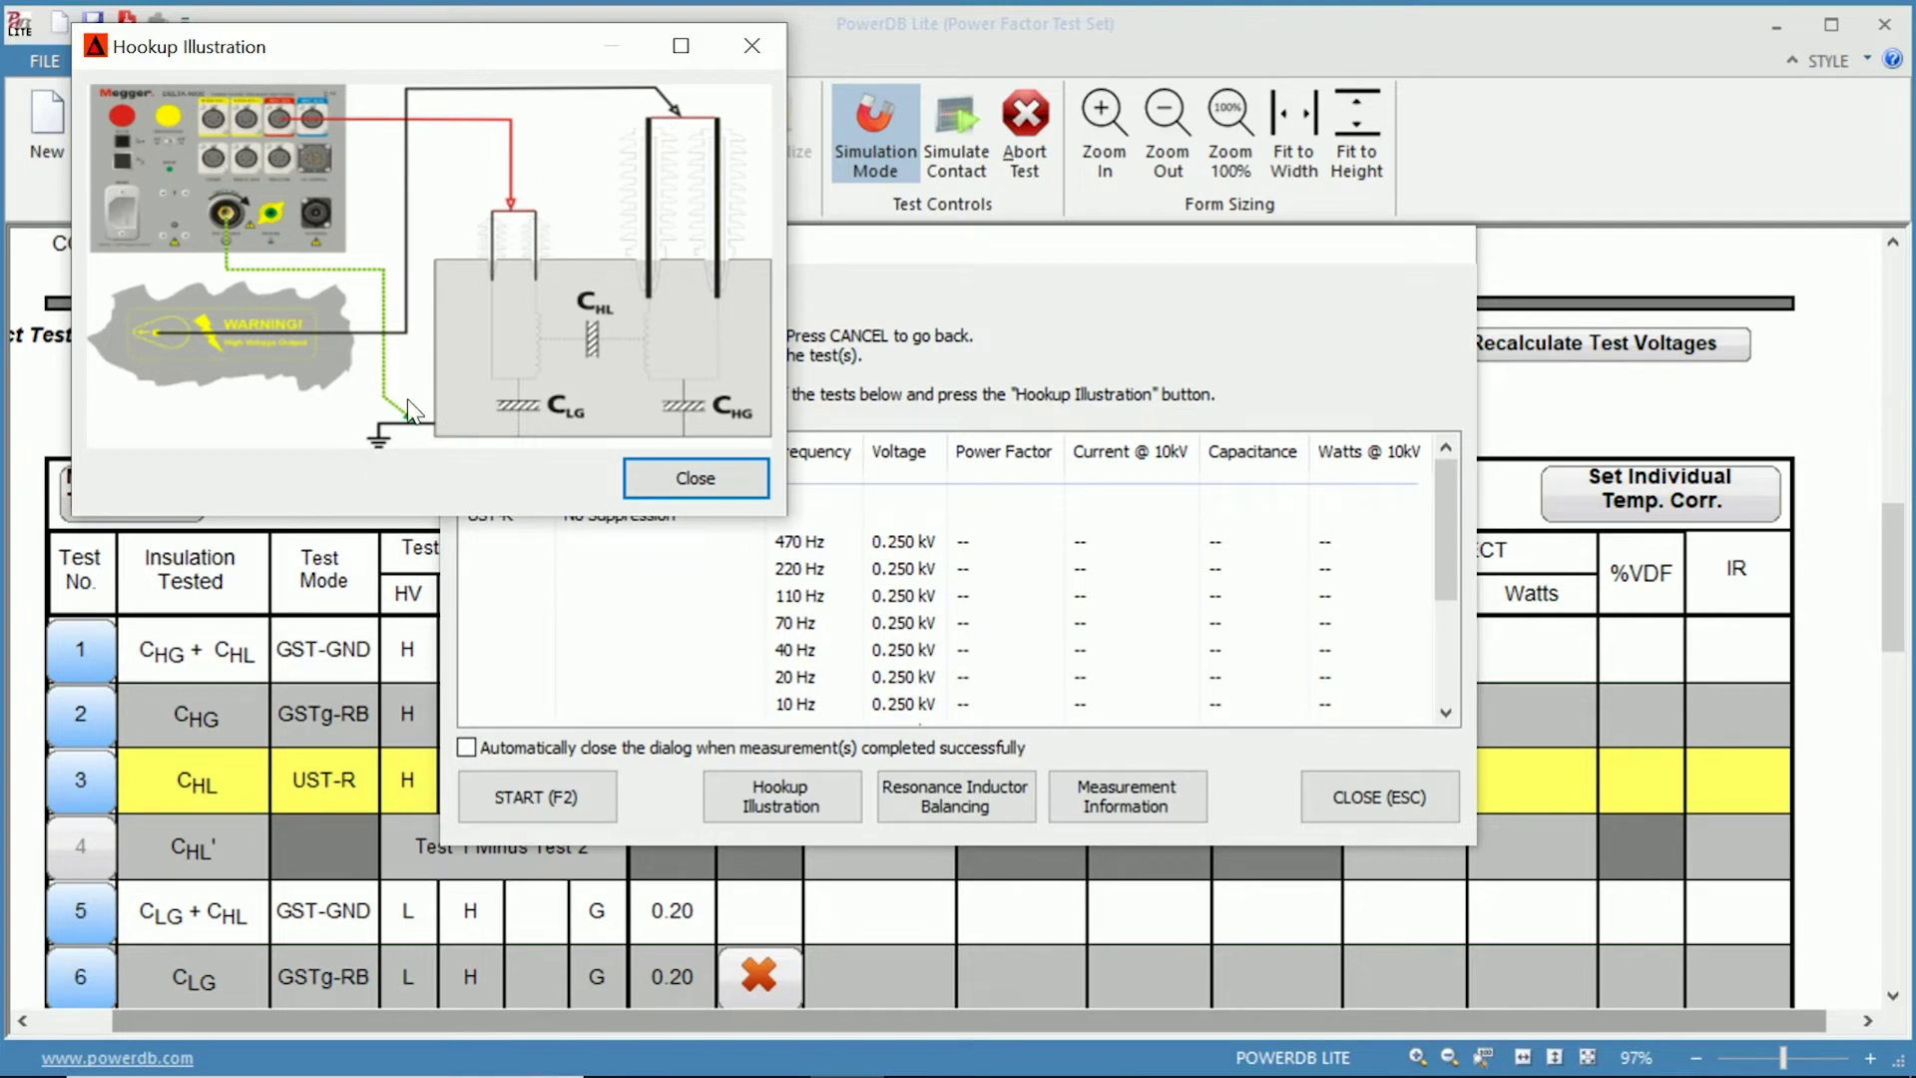
click(698, 478)
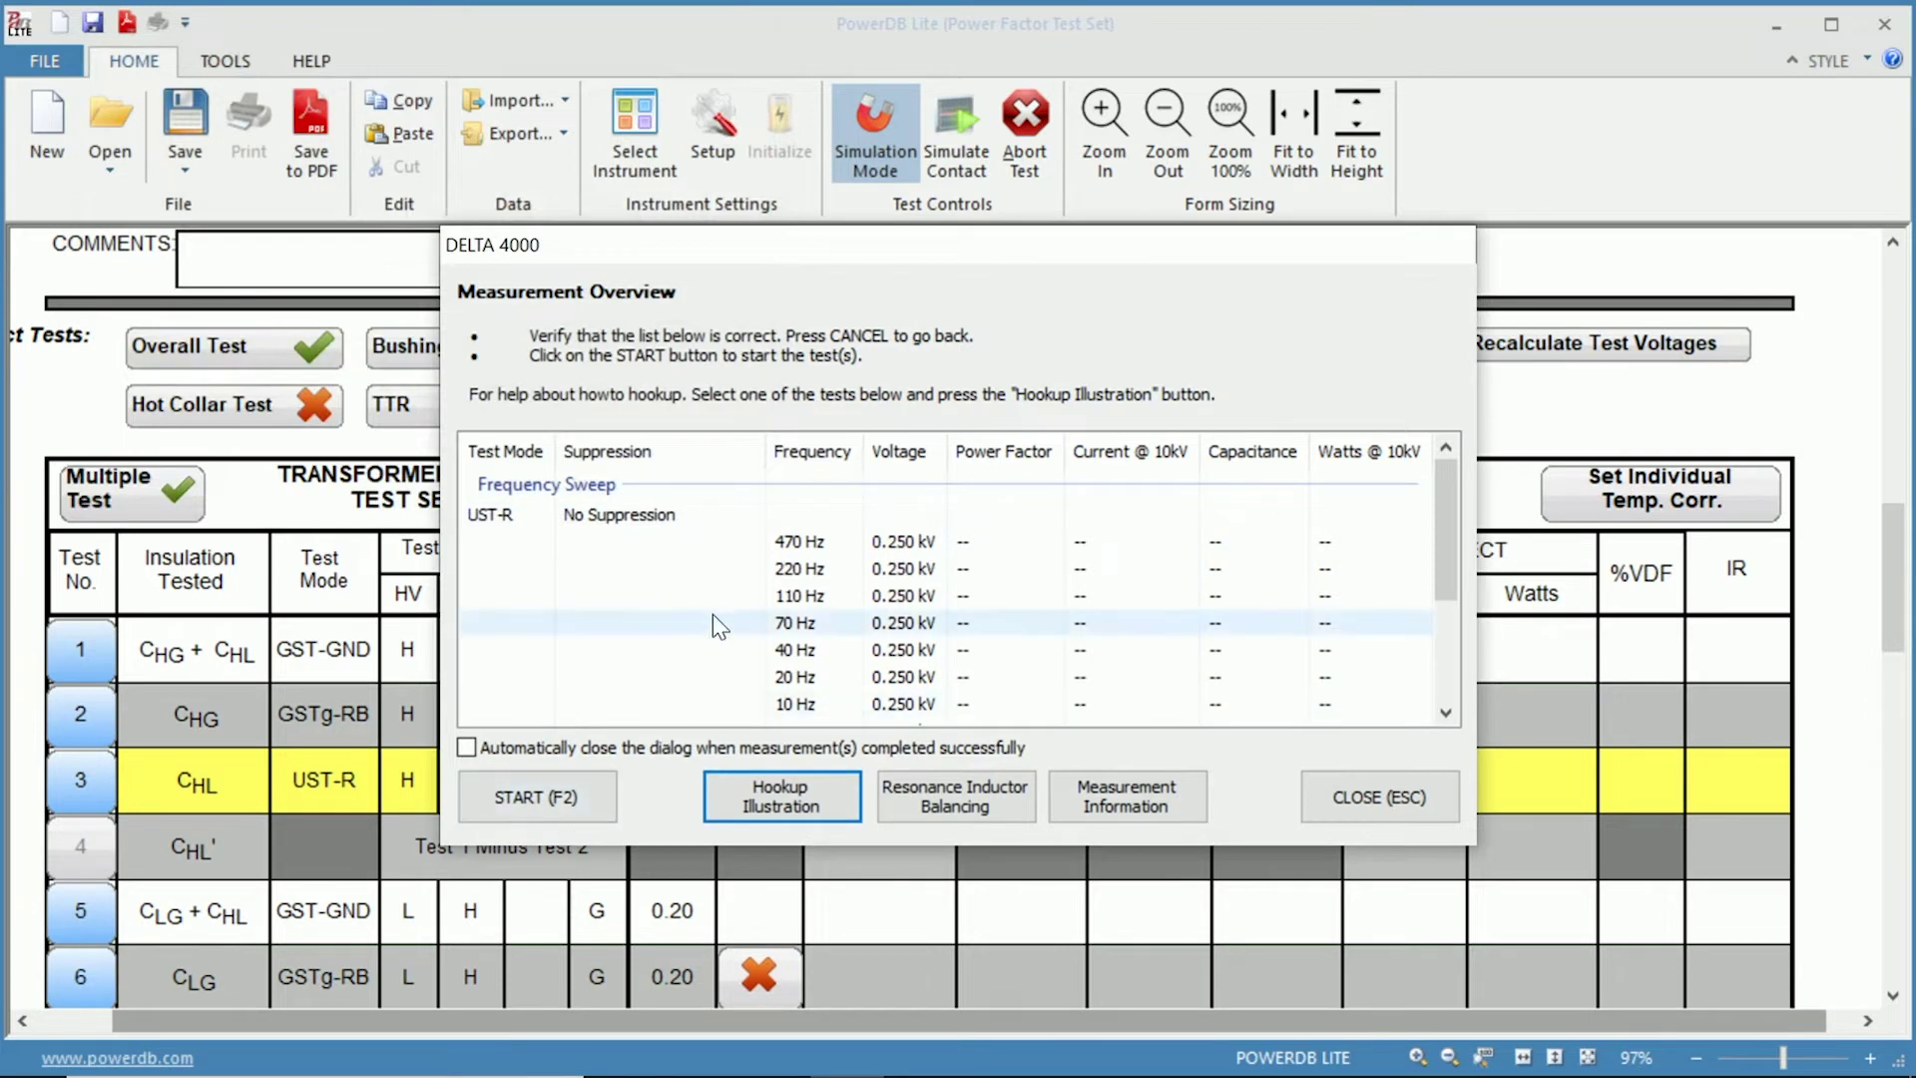
Step: Review the 470 Hz to 1 Hz sweep frequencies at 0.250 kV and start the measurements
scroll(712, 613, down, 2)
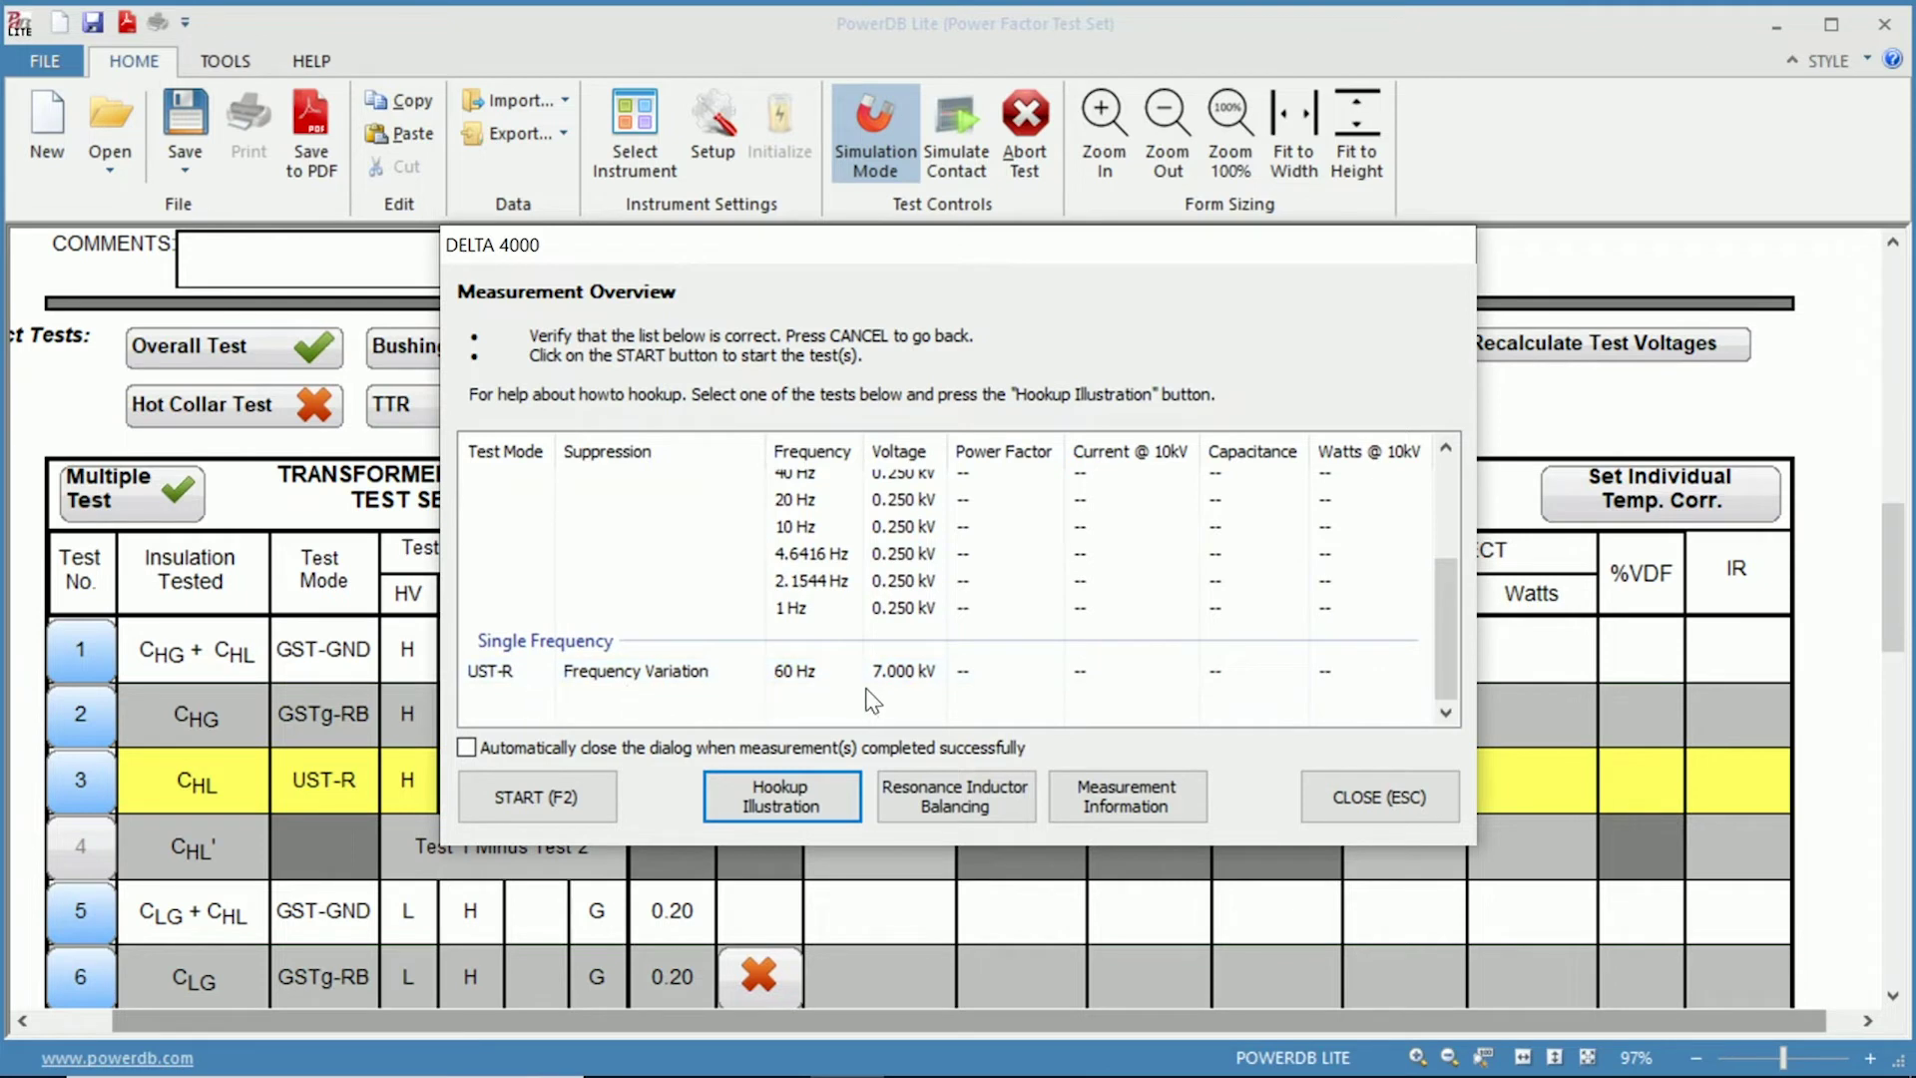
scroll(843, 685, up, 3)
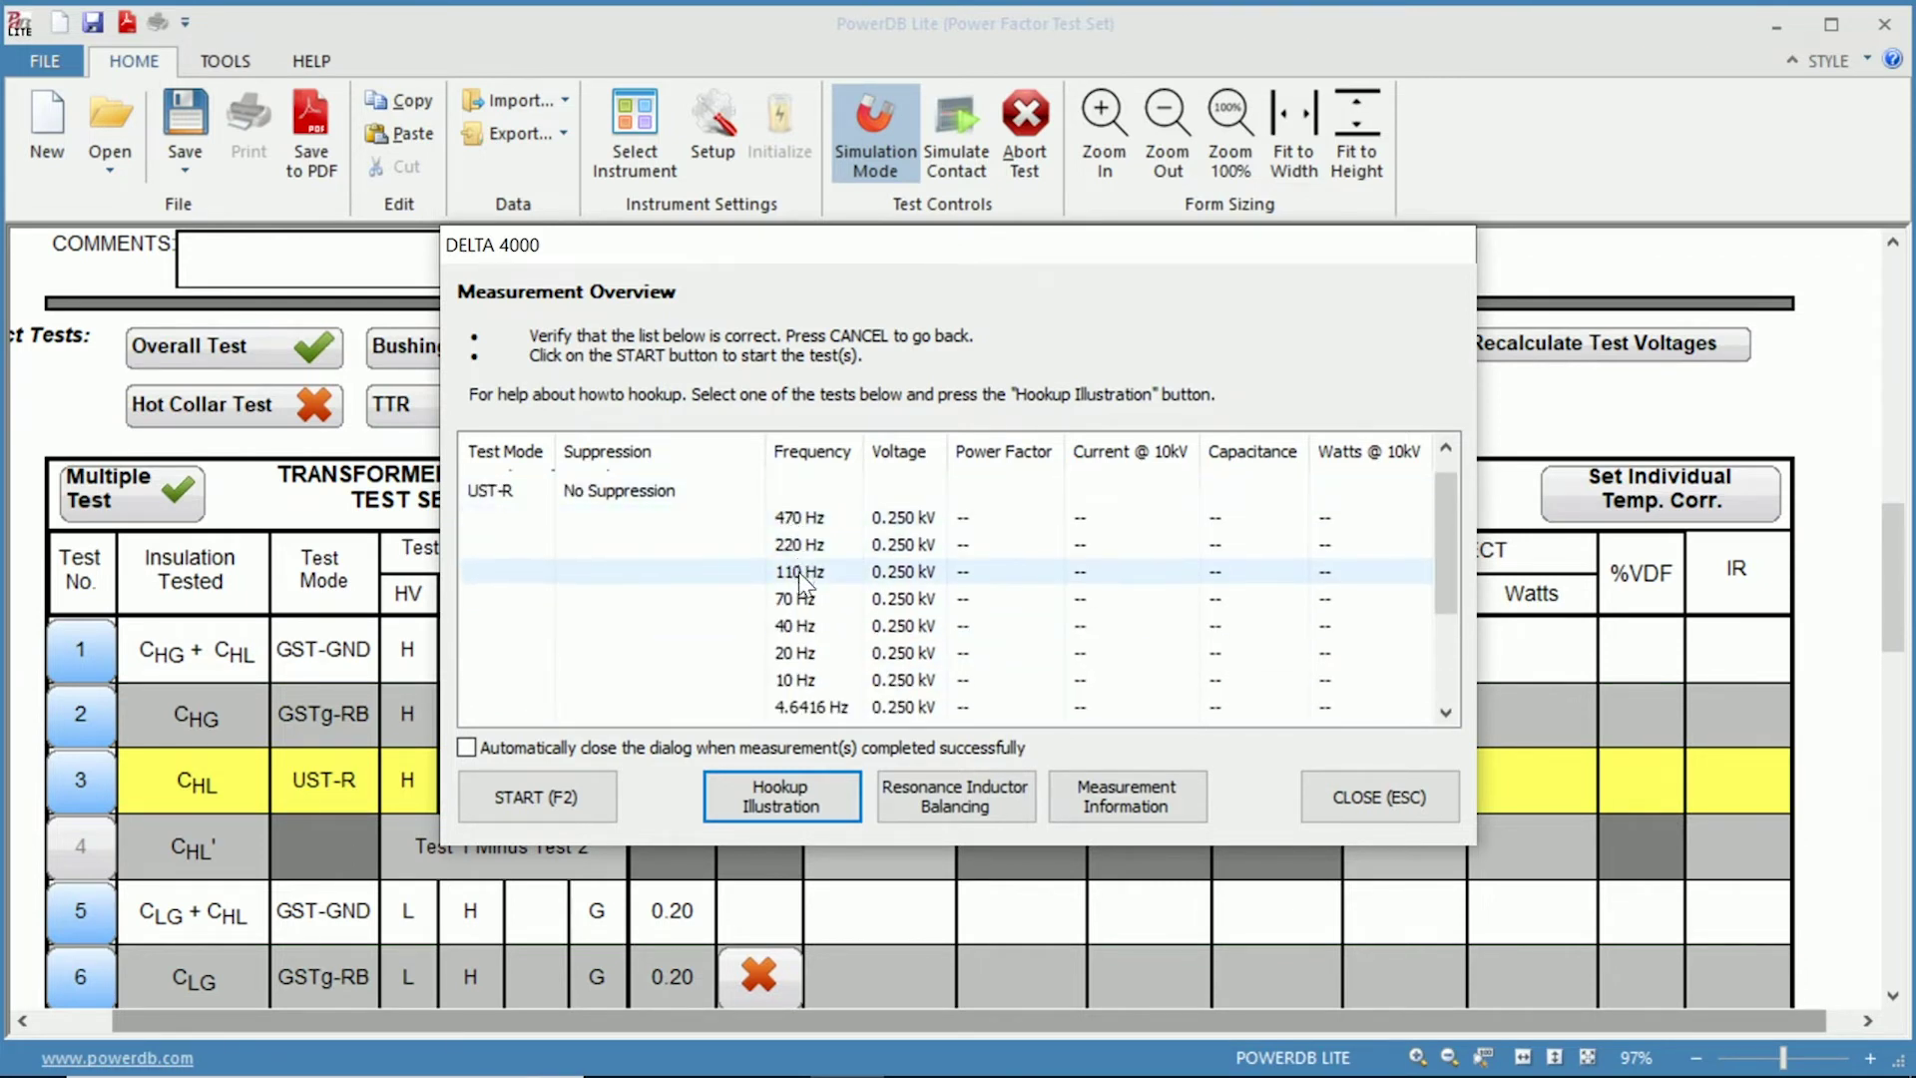
scroll(803, 660, down, 1)
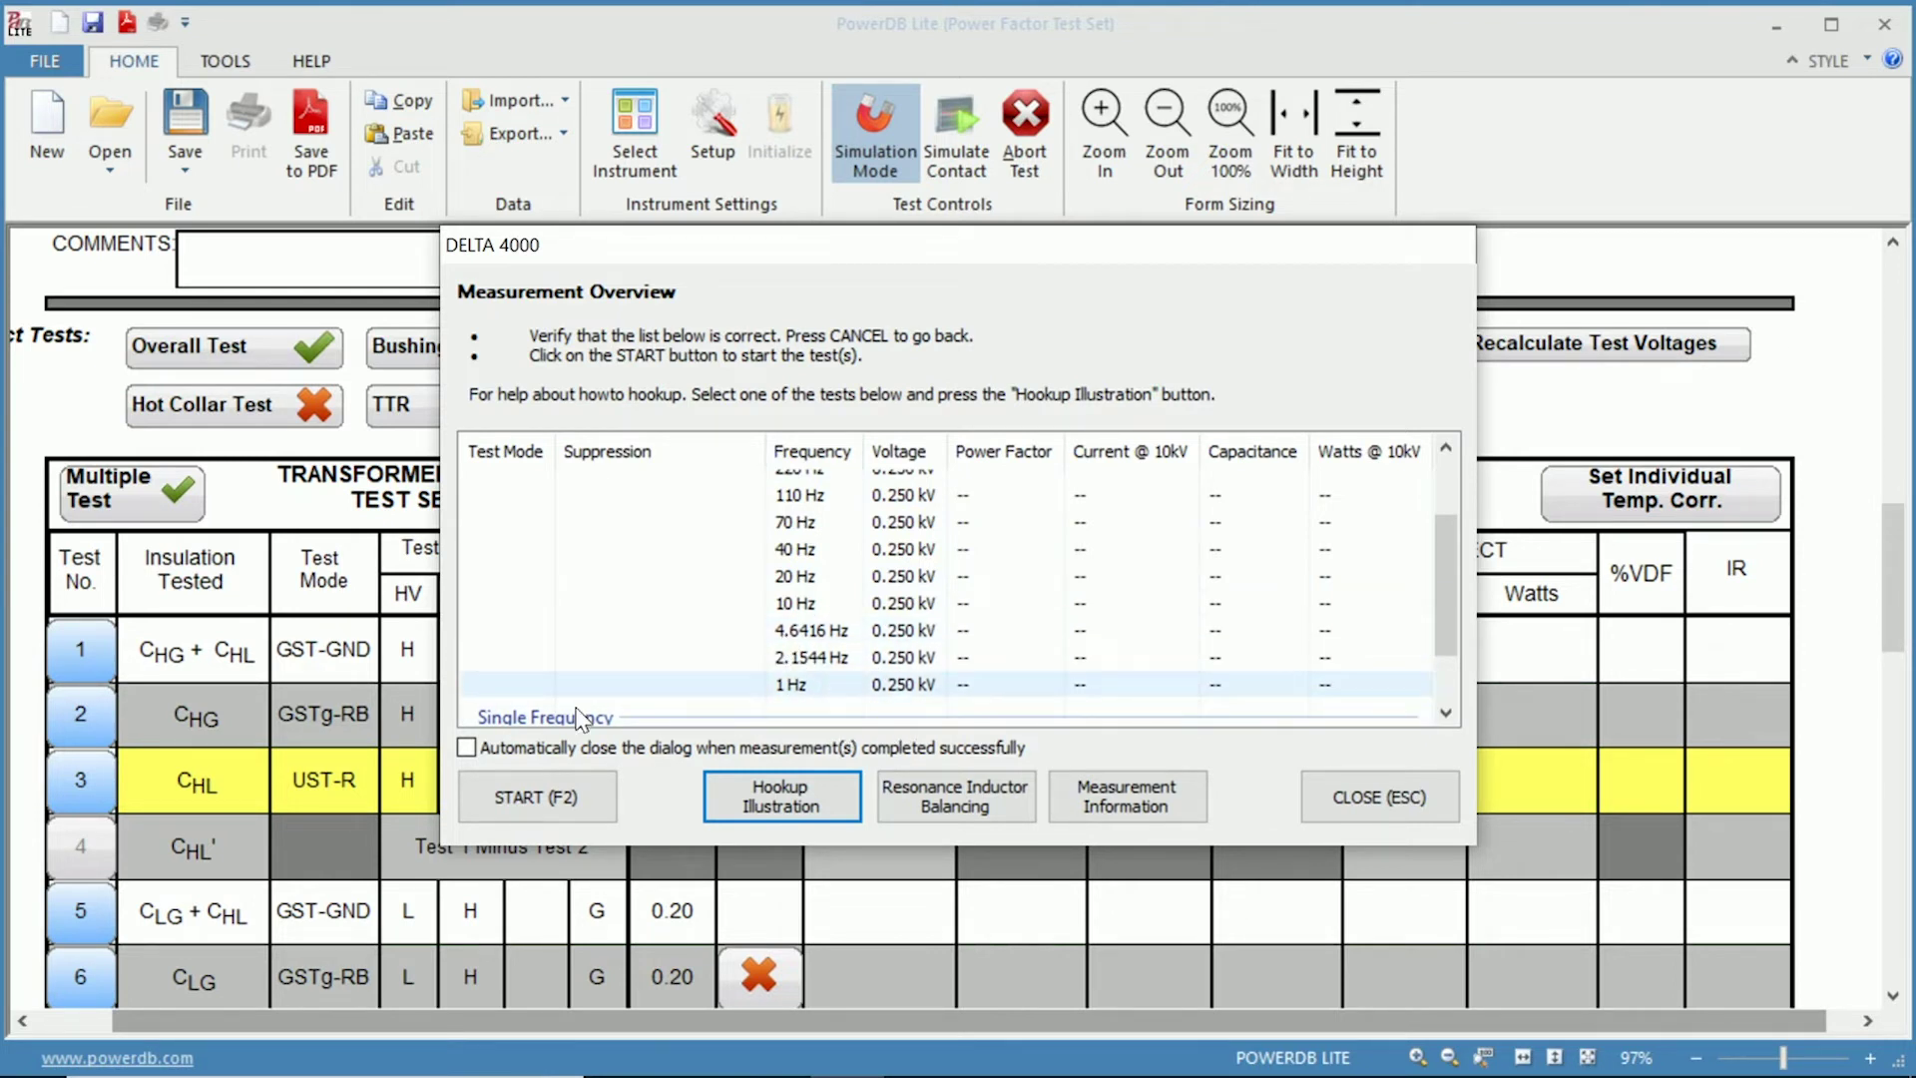
click(528, 799)
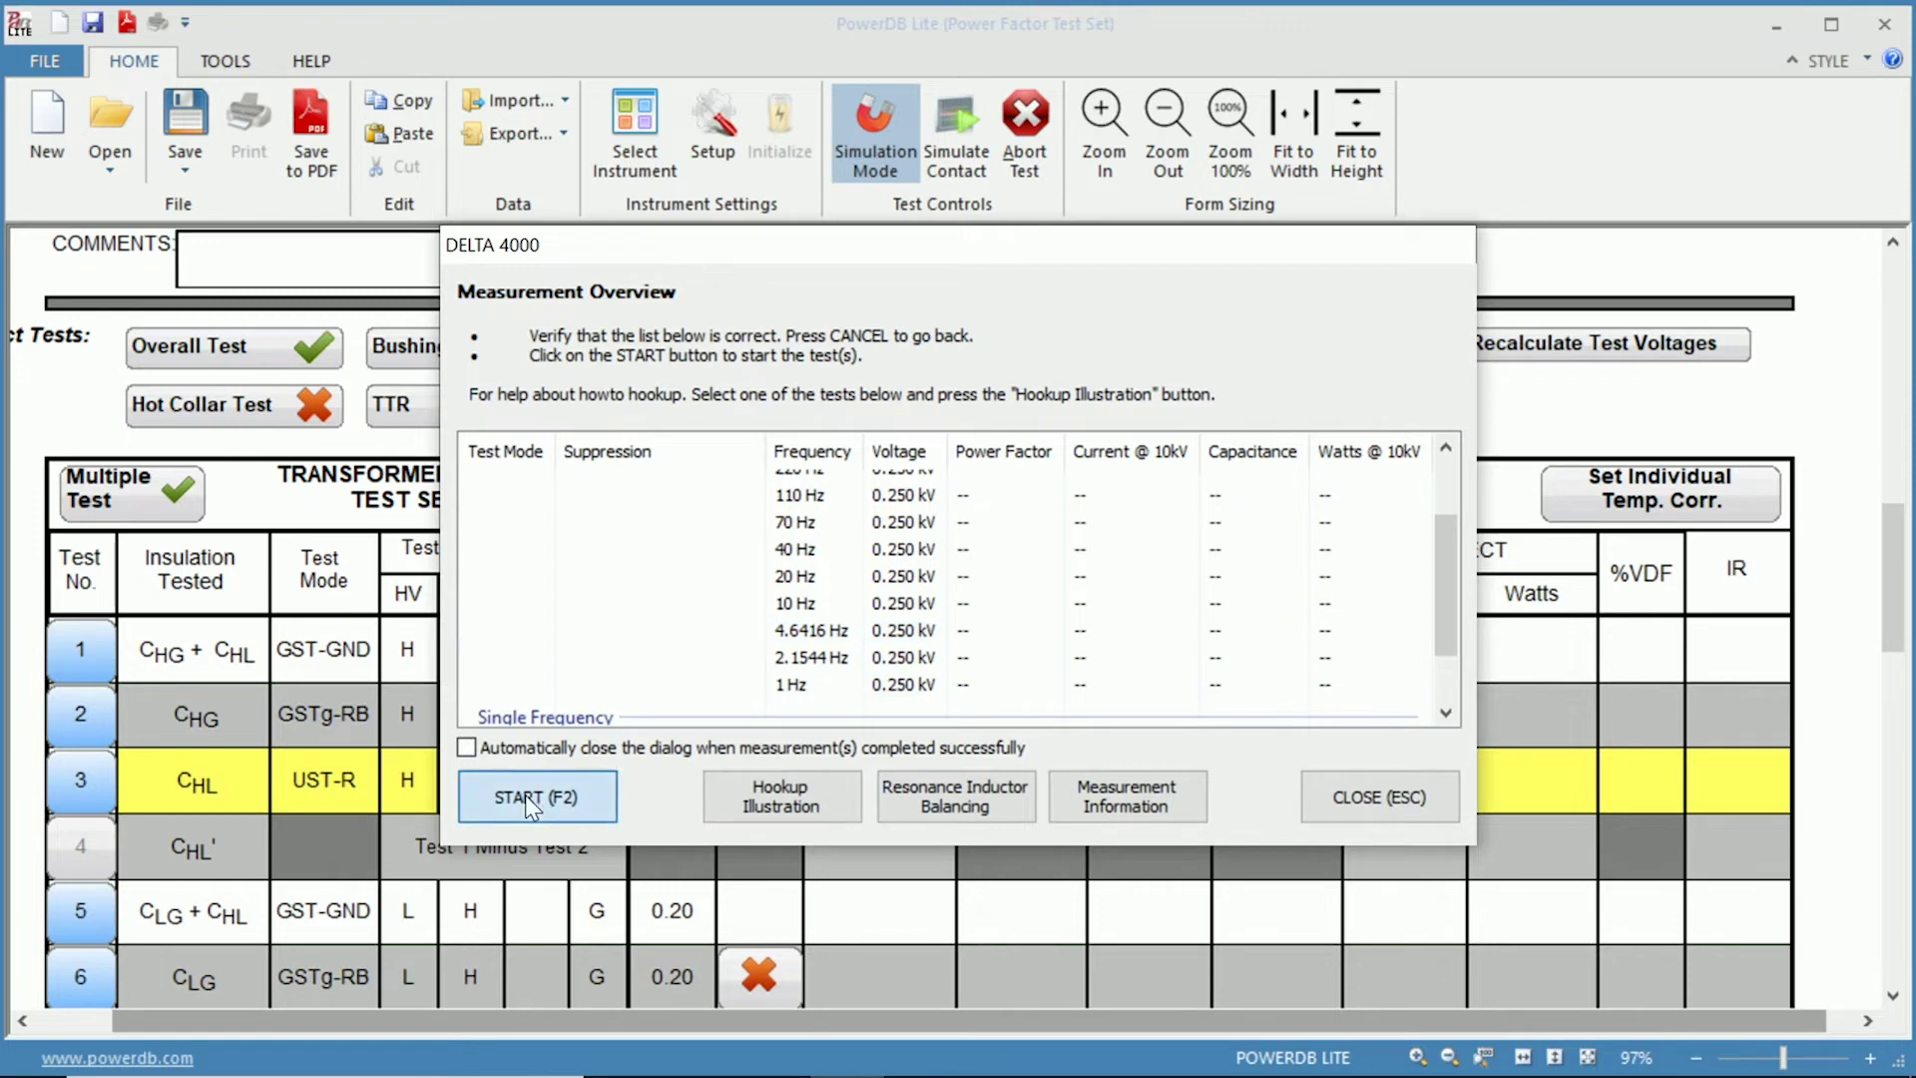
Step: Run the sweep in simulation mode, getting 0.333% PF and 6.743 nF, then close the overview
click(1229, 615)
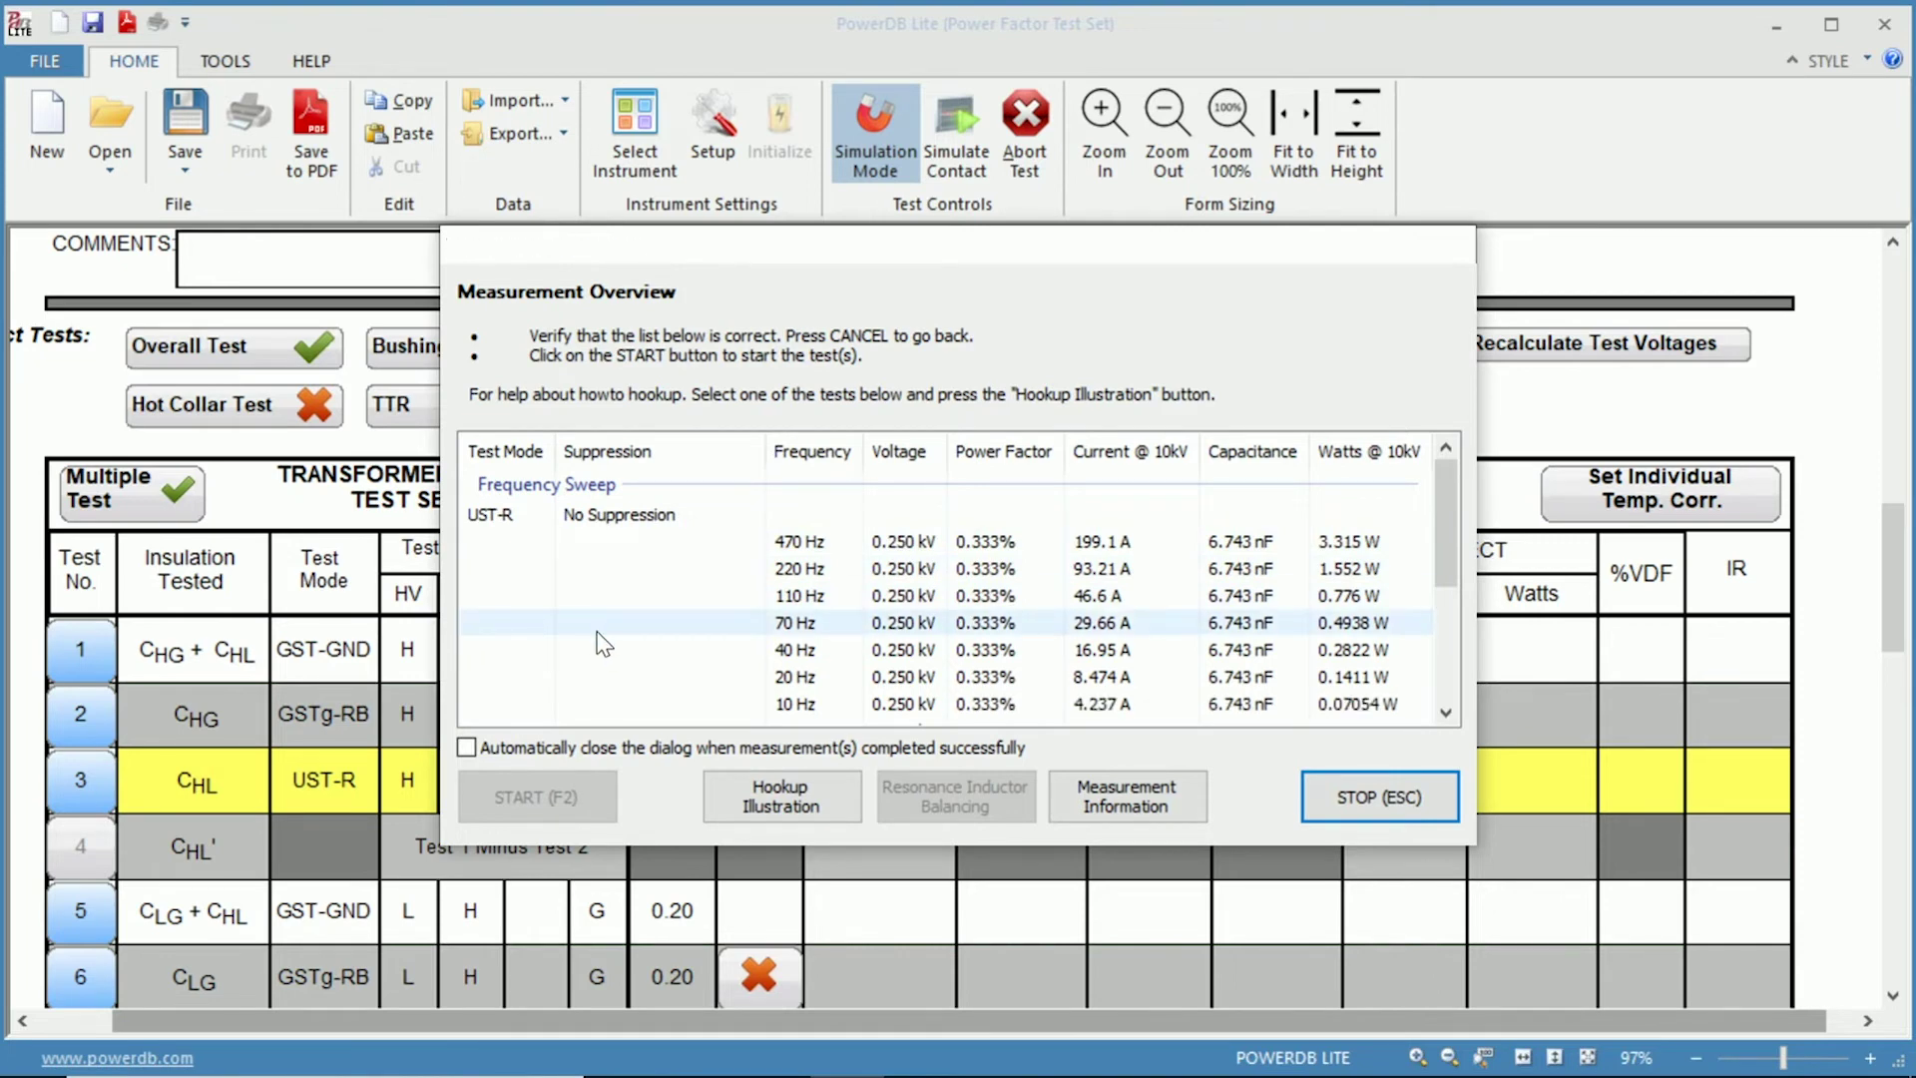
scroll(603, 643, down, 1)
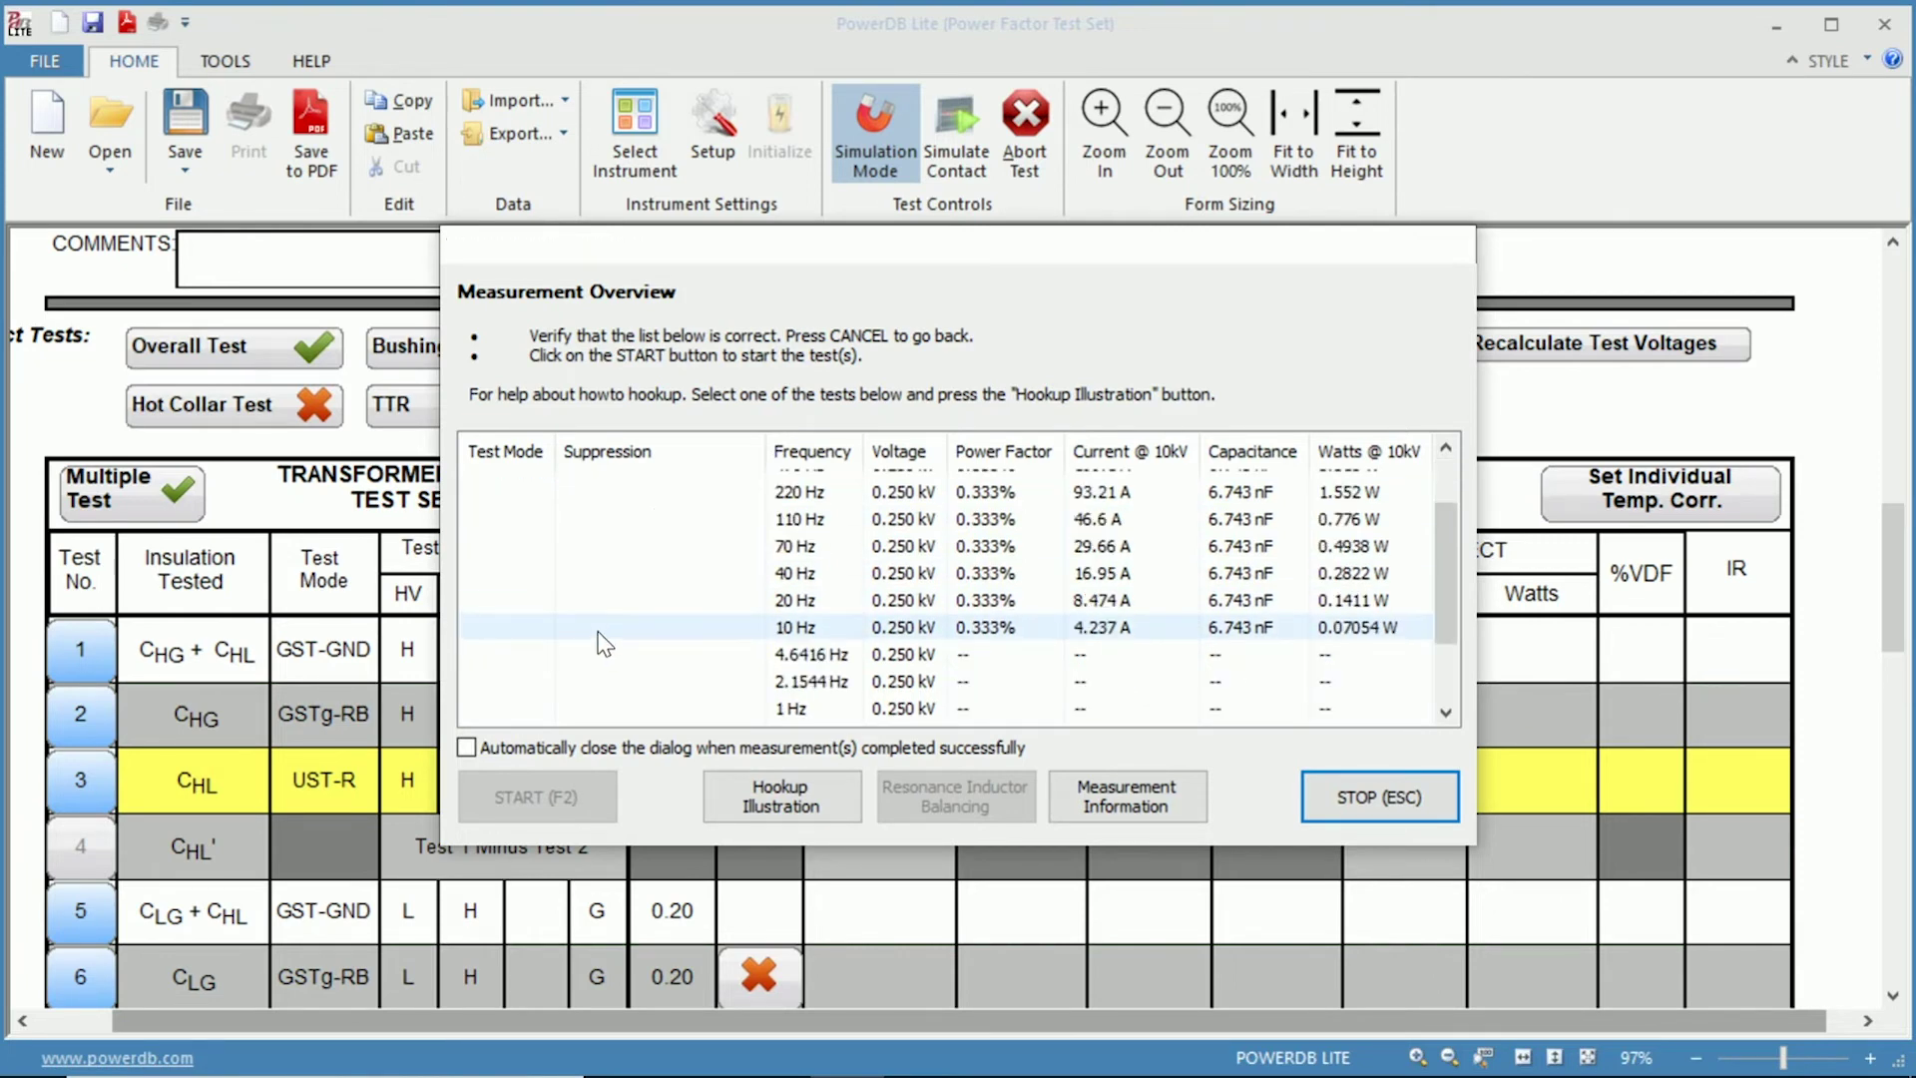
scroll(604, 643, down, 1)
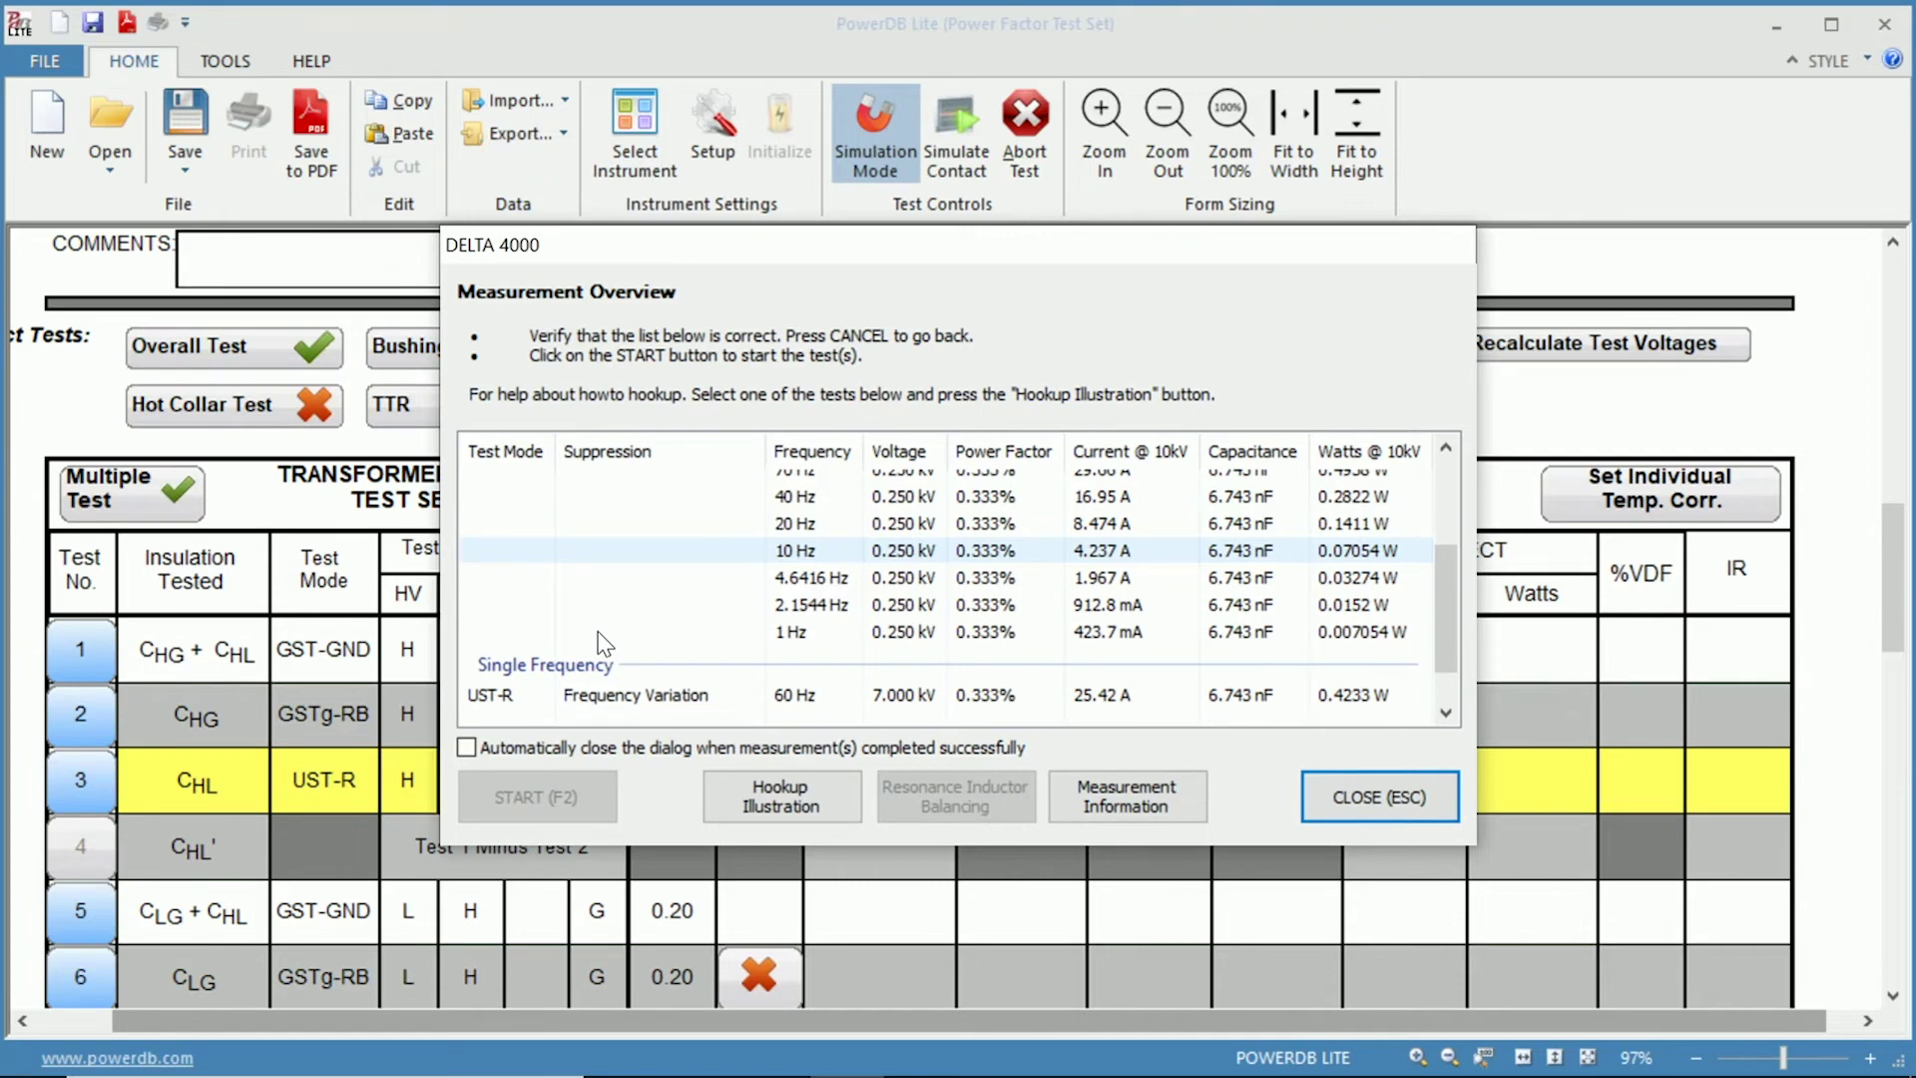
click(818, 605)
scroll(818, 605, up, 1)
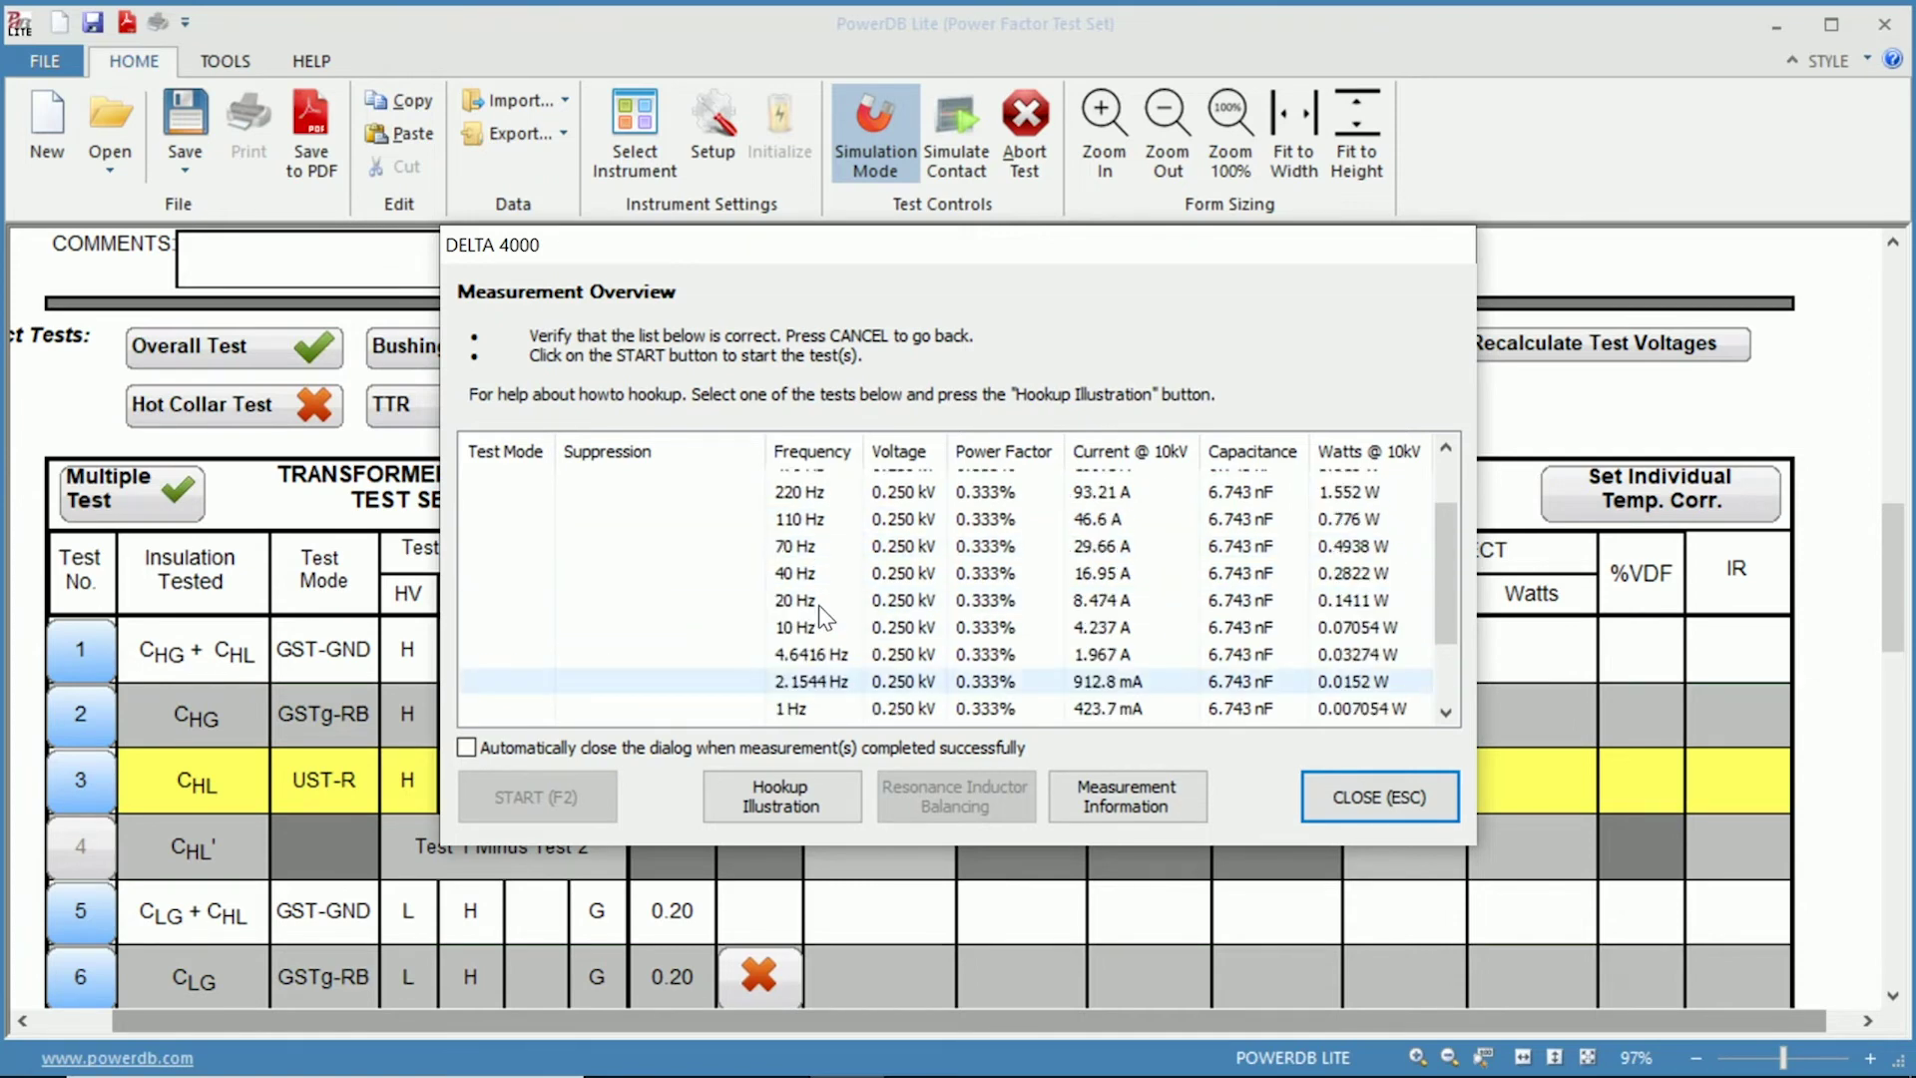
scroll(818, 605, up, 1)
scroll(848, 639, down, 2)
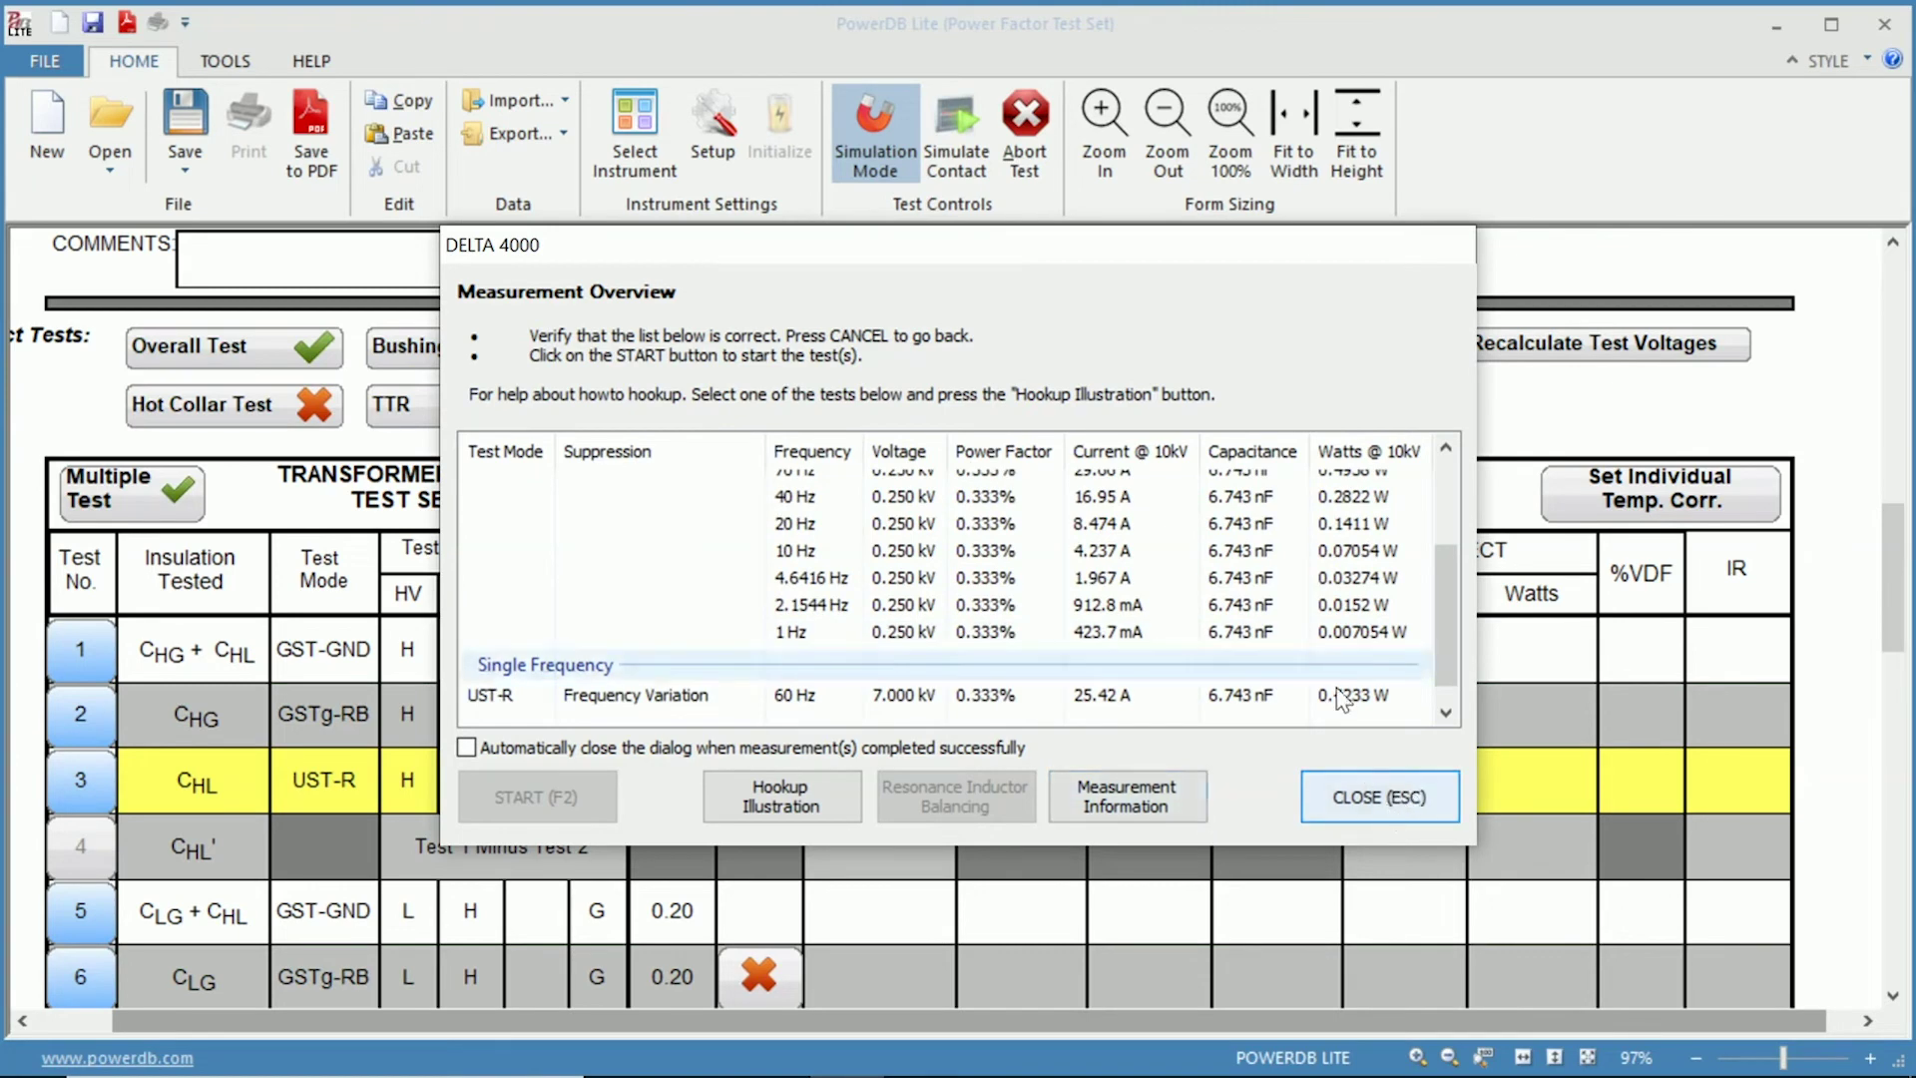
drag(1228, 261, 823, 111)
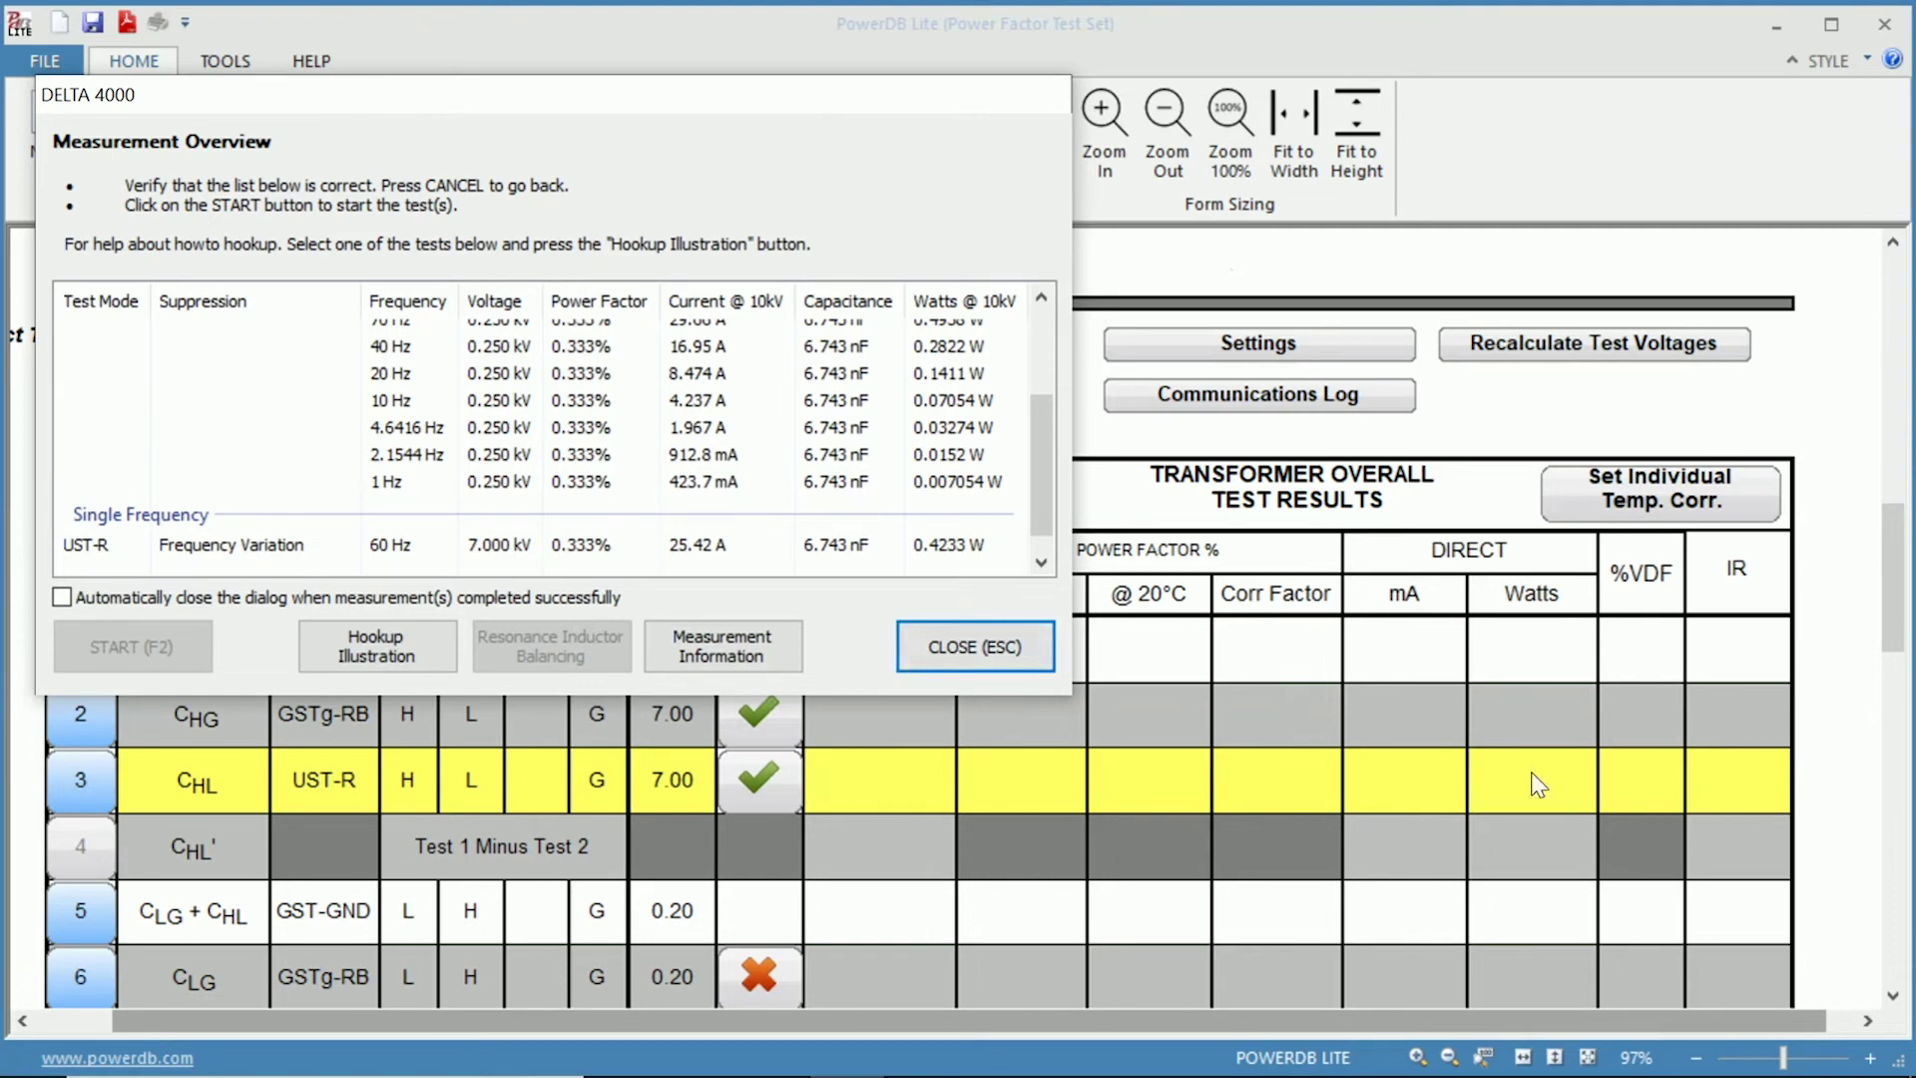
click(970, 658)
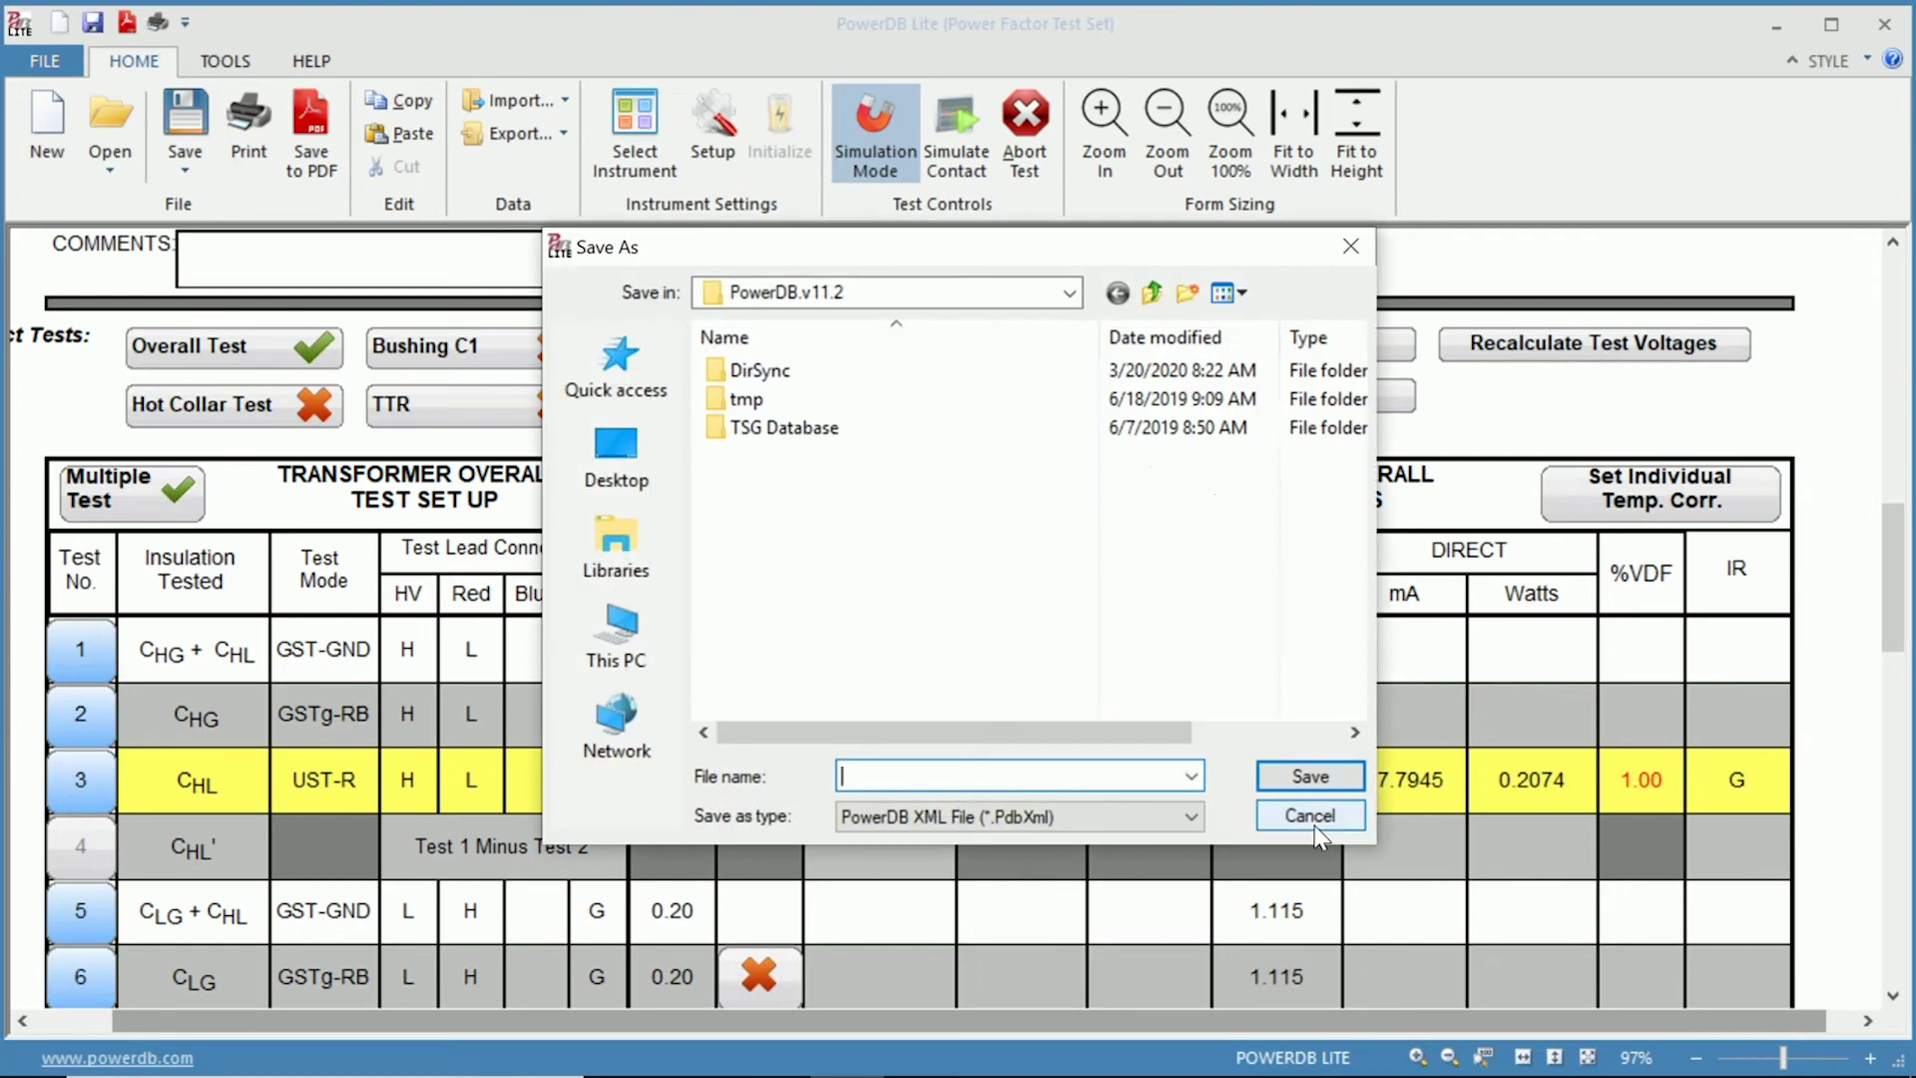
Step: Cancel the Save As dialog and scroll down to test 3's 6,743 pF, 0.37%-at-20°C results
click(1313, 824)
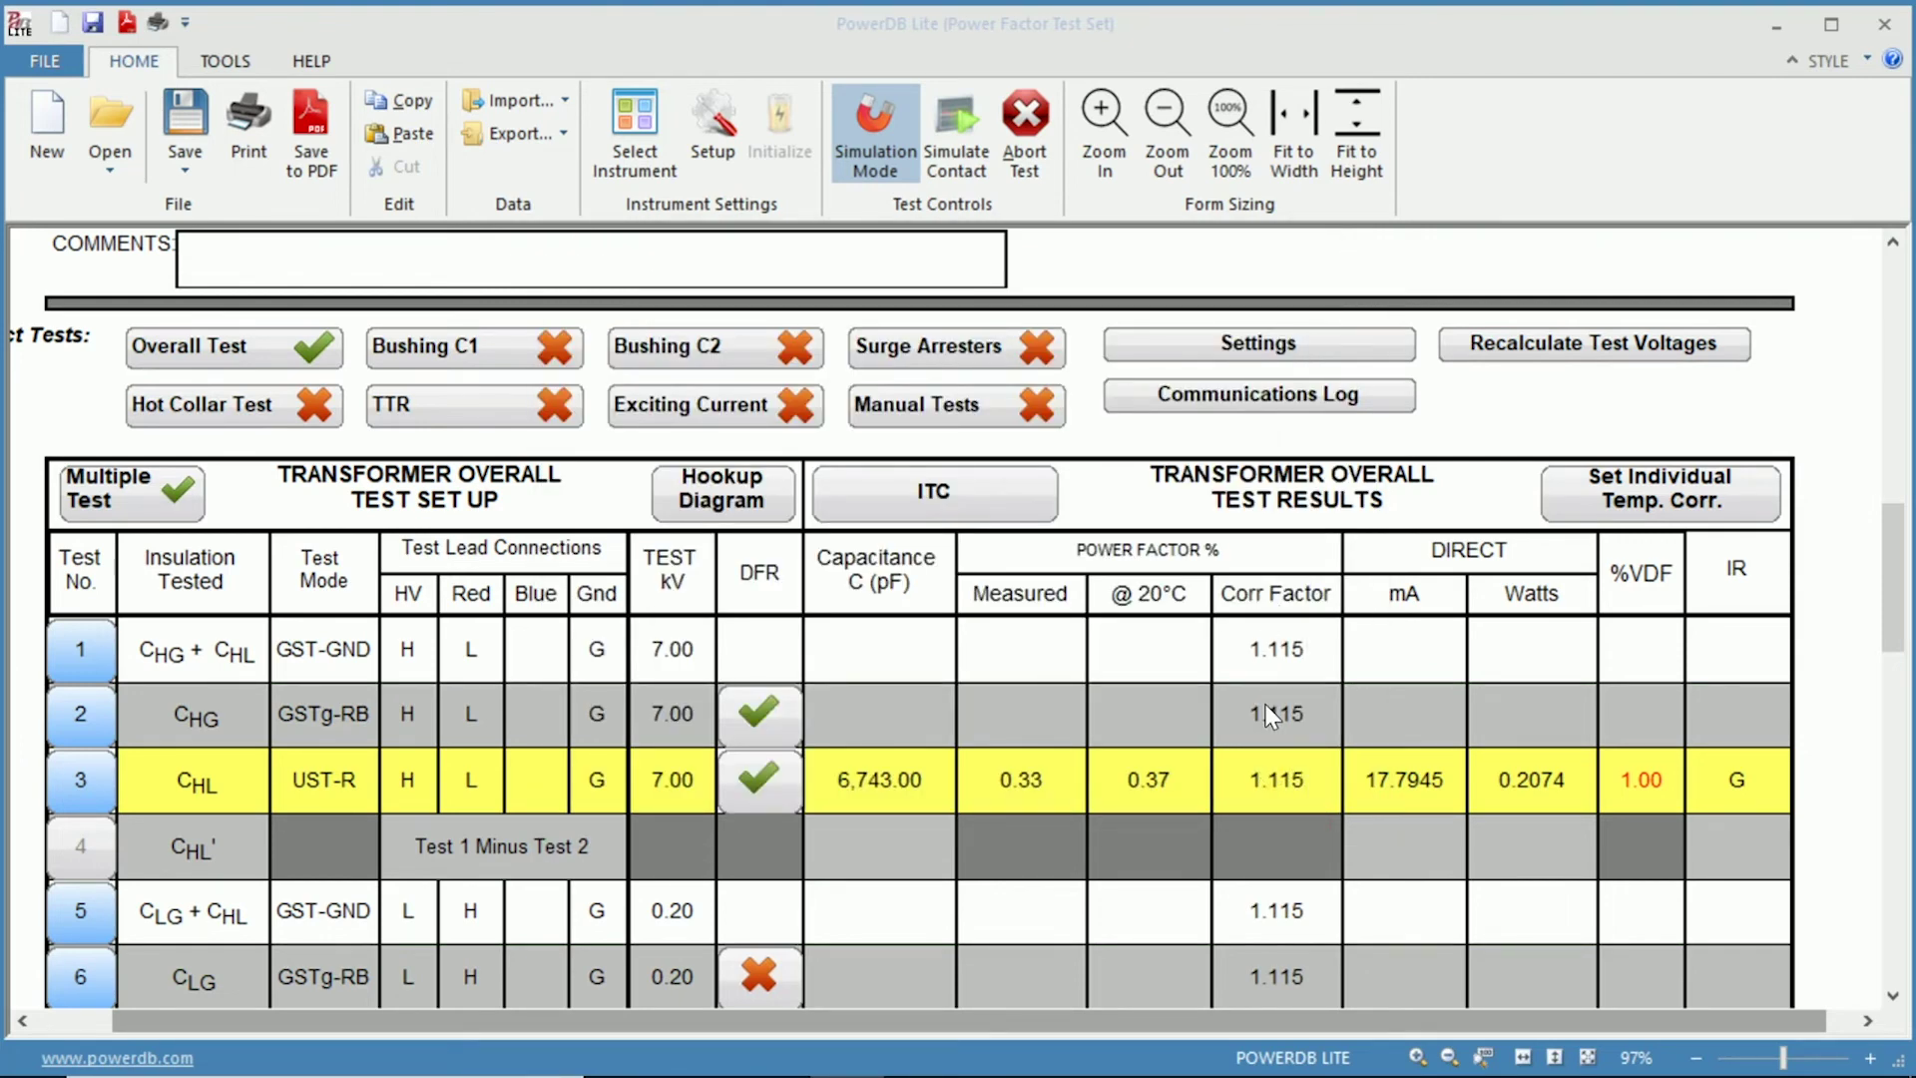
scroll(1269, 714, down, 10)
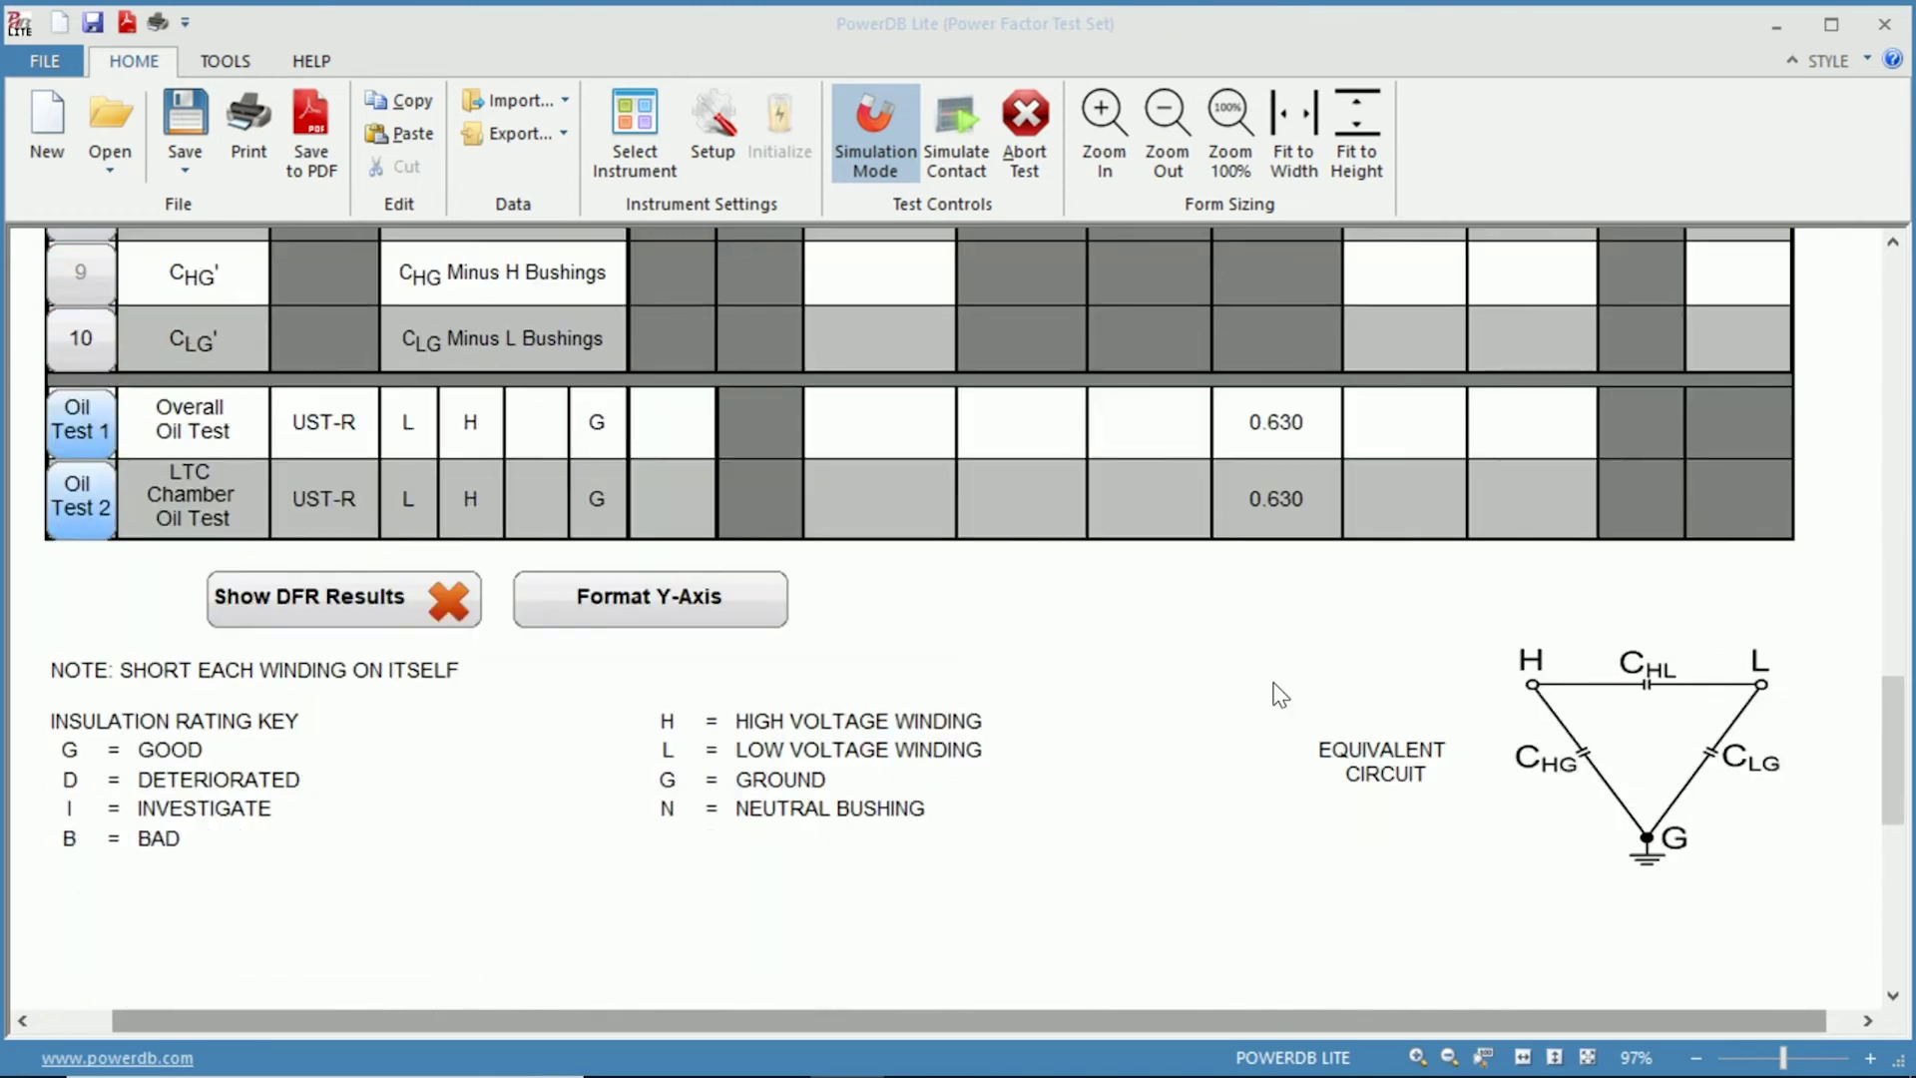
Step: Show the DFR results to plot test 3's CHL power factor from 1 to 470 Hz
click(403, 586)
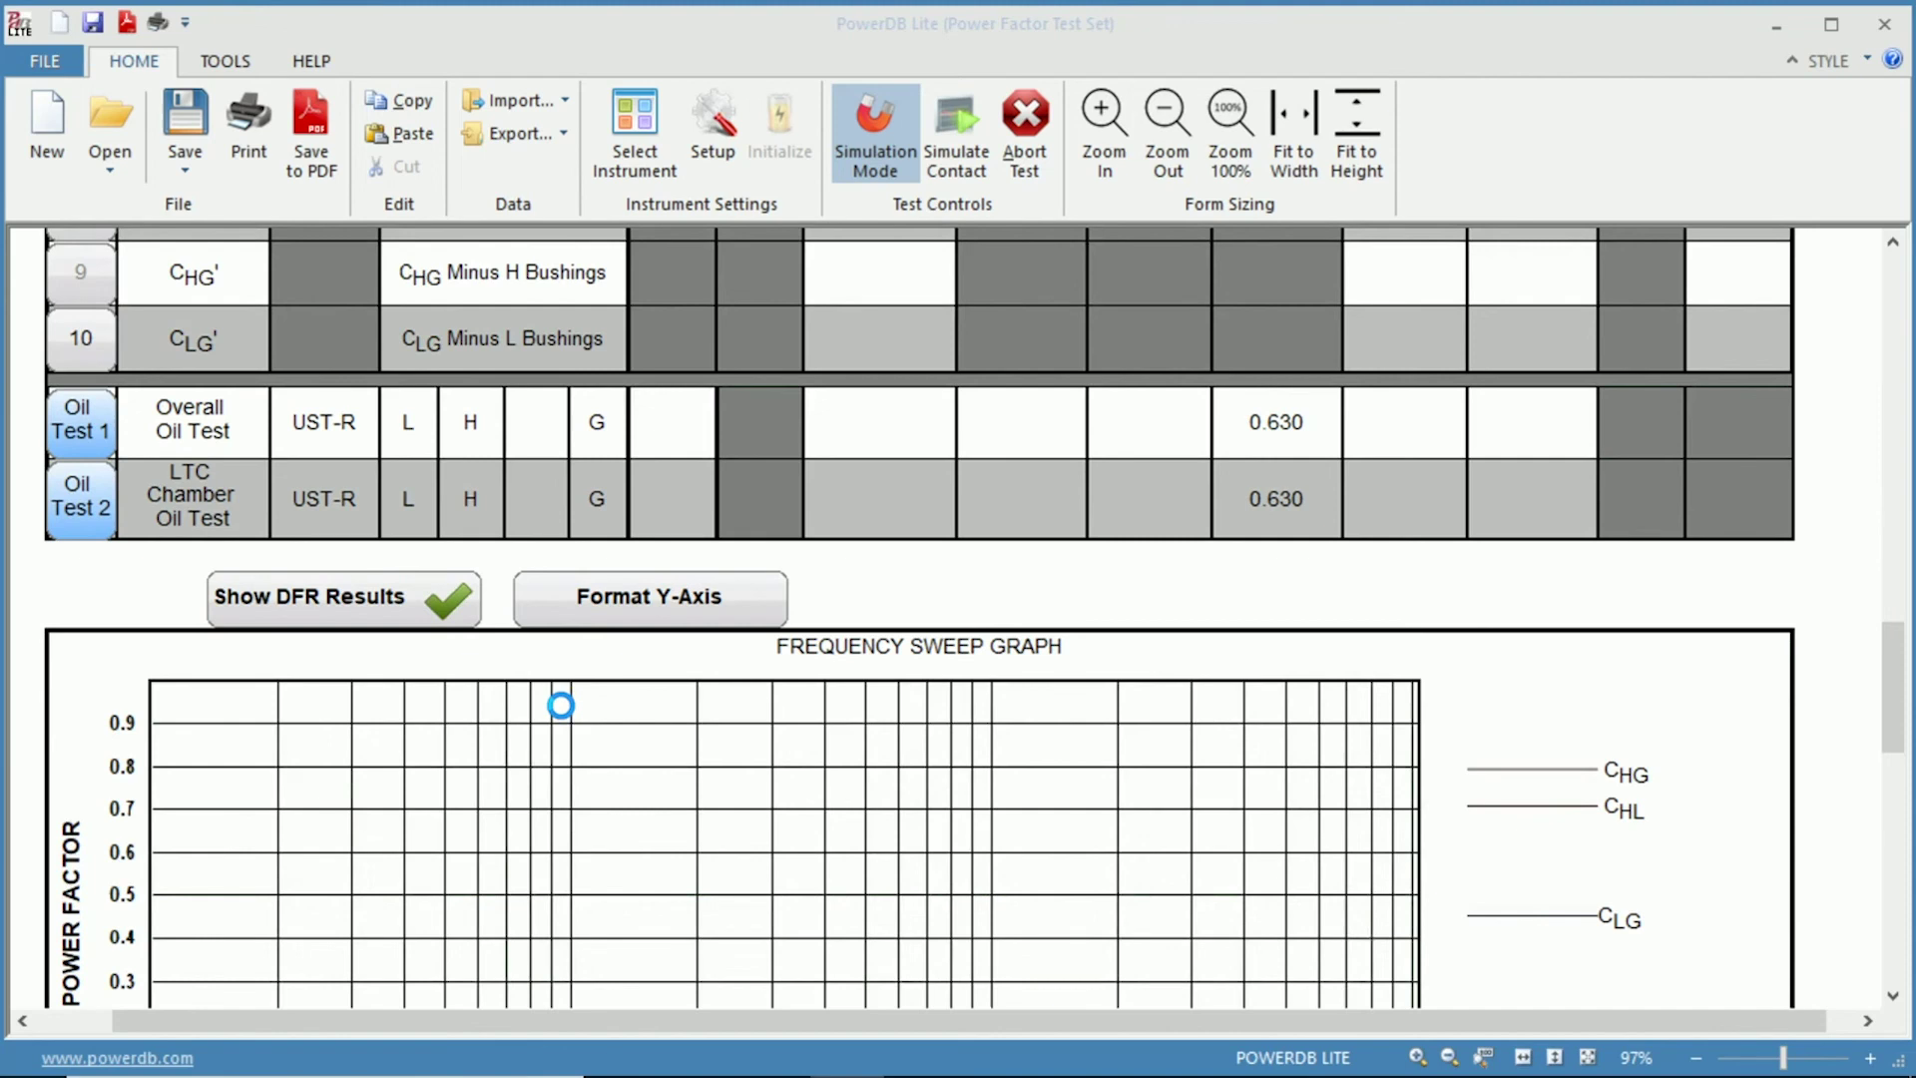
scroll(561, 706, down, 4)
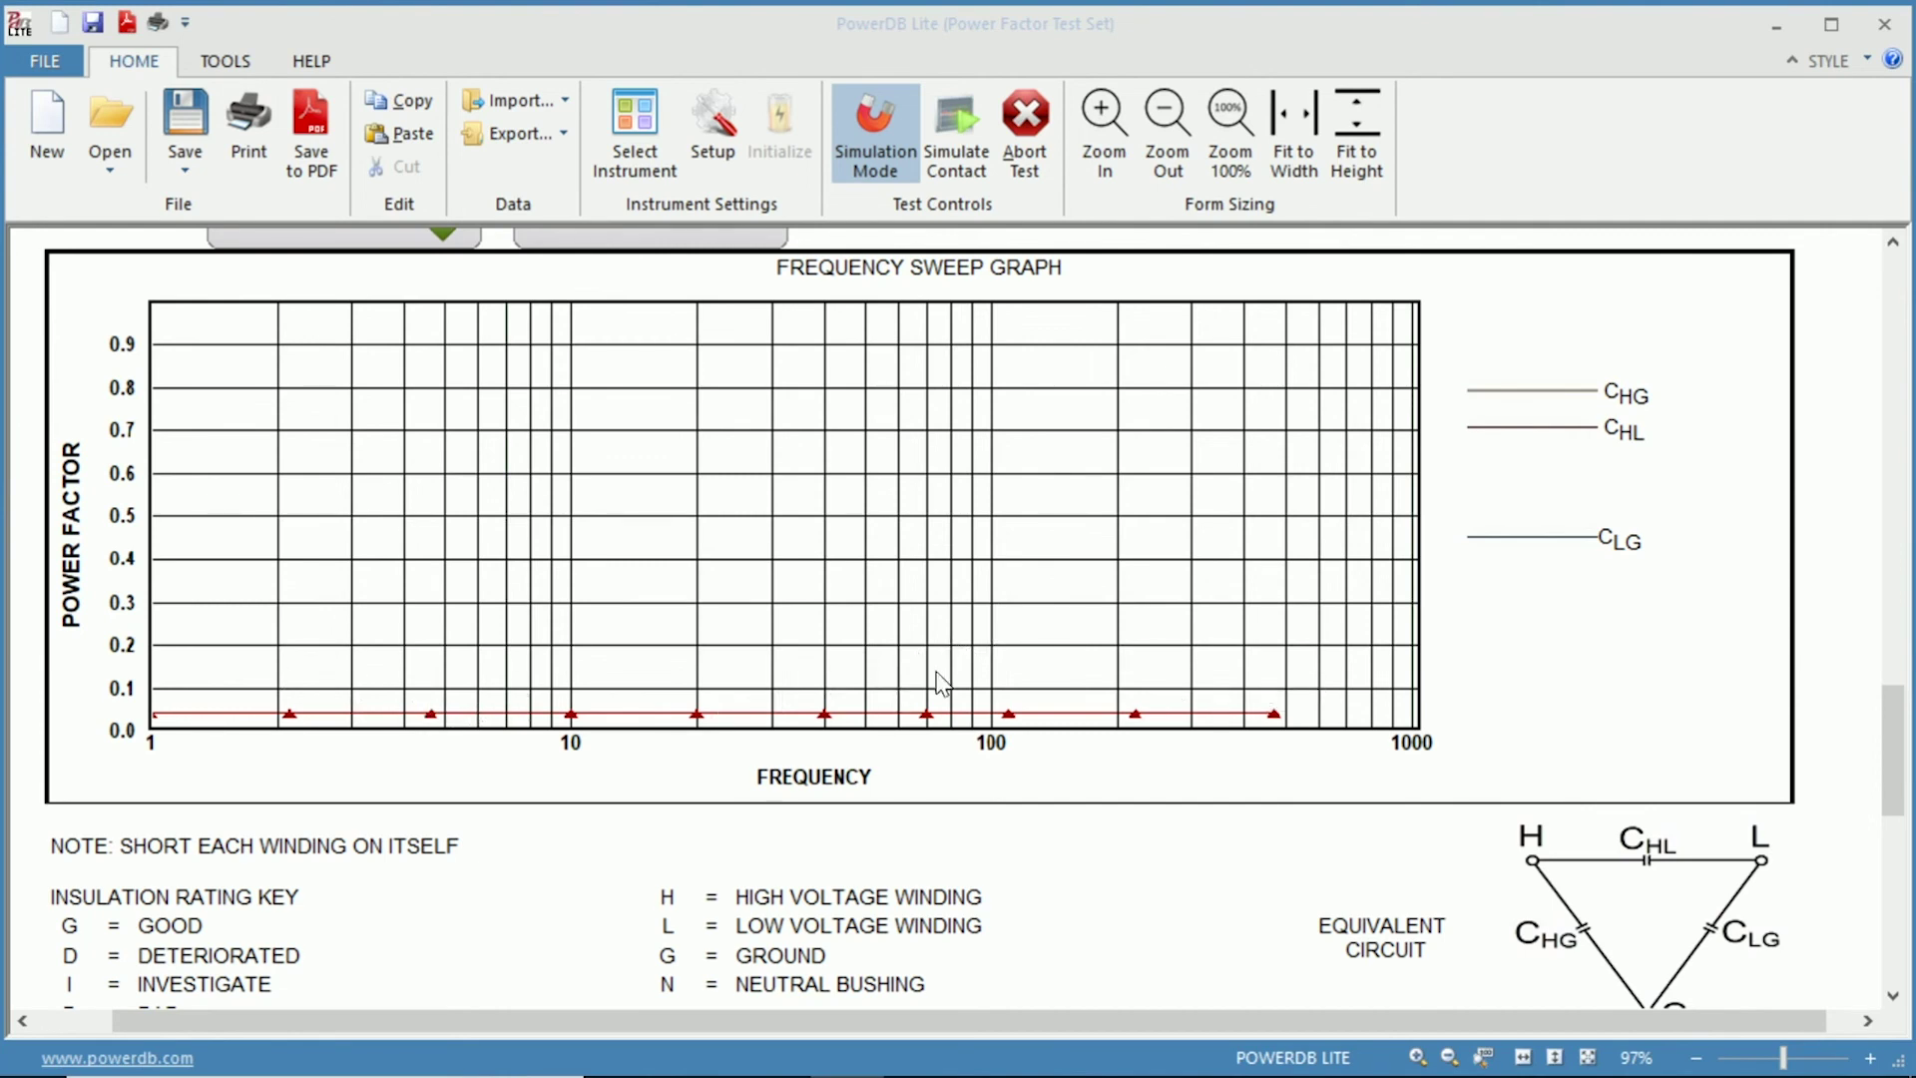
scroll(938, 684, up, 10)
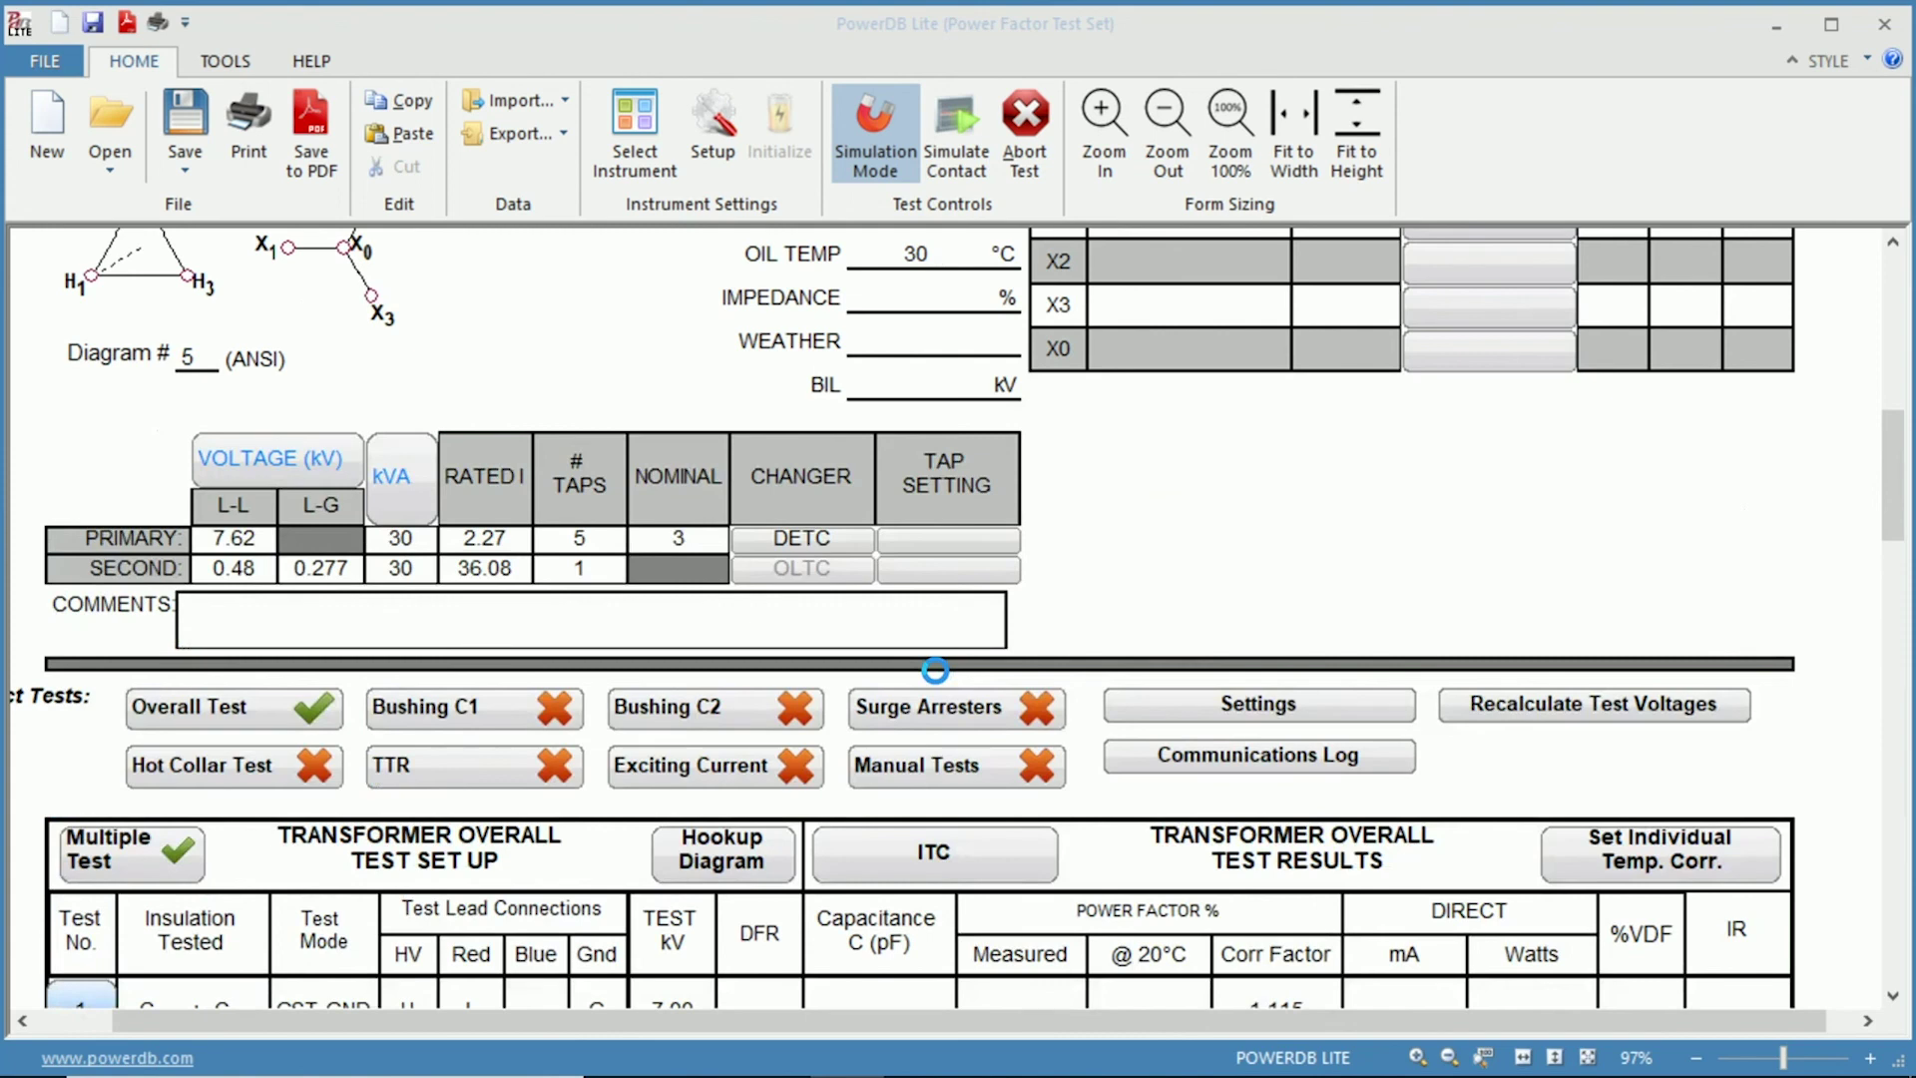